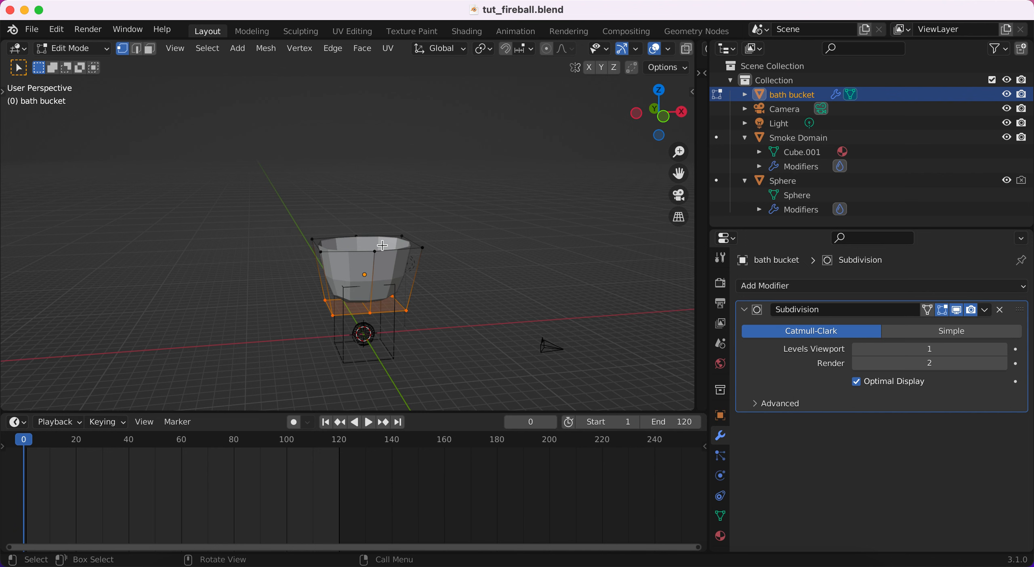
Step: Leave mesh editing and delete the light and the bath bucket object from the scene
key(Tab)
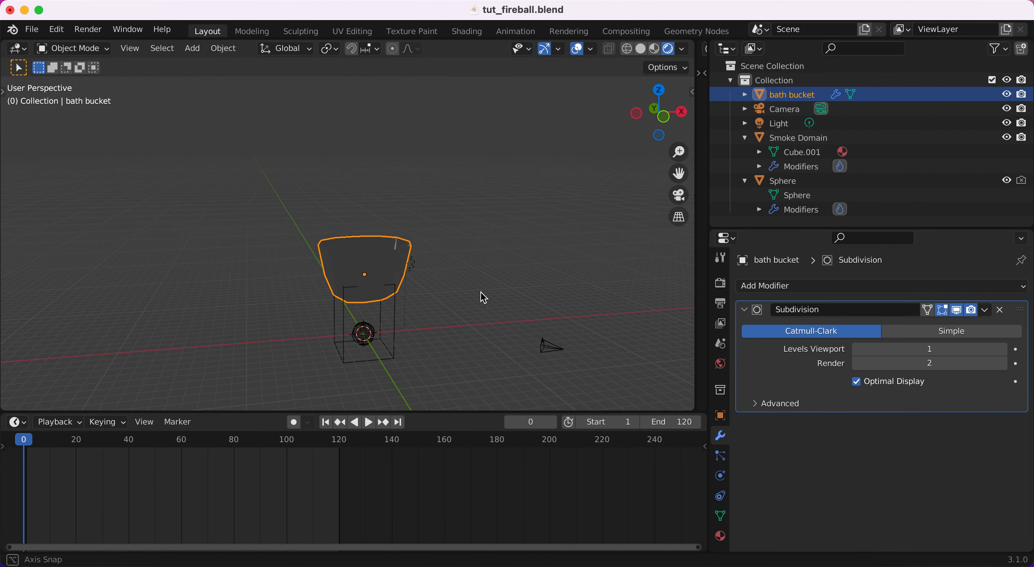
middle_drag(480, 293, 392, 273)
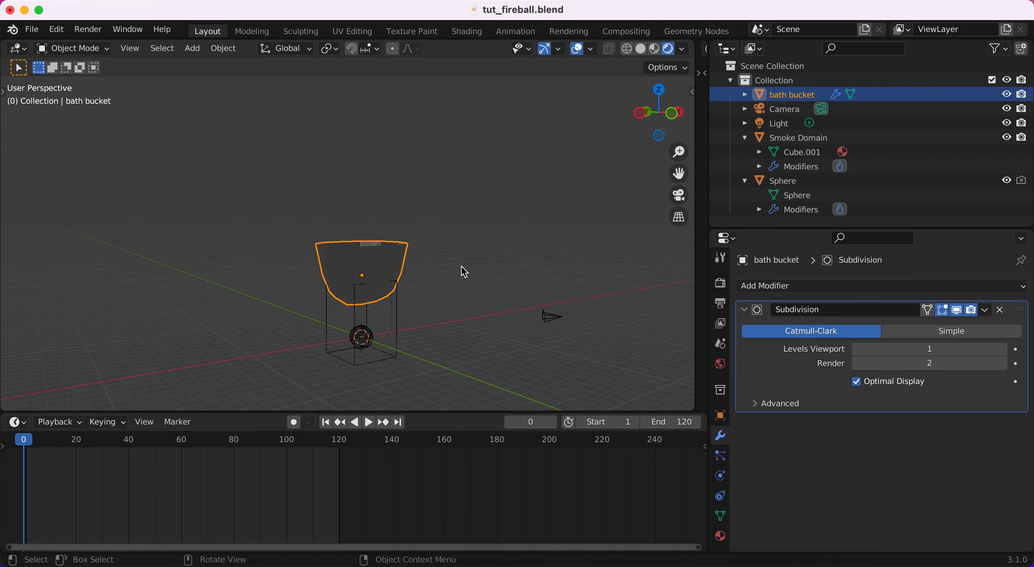
click(461, 267)
key(x)
click(433, 268)
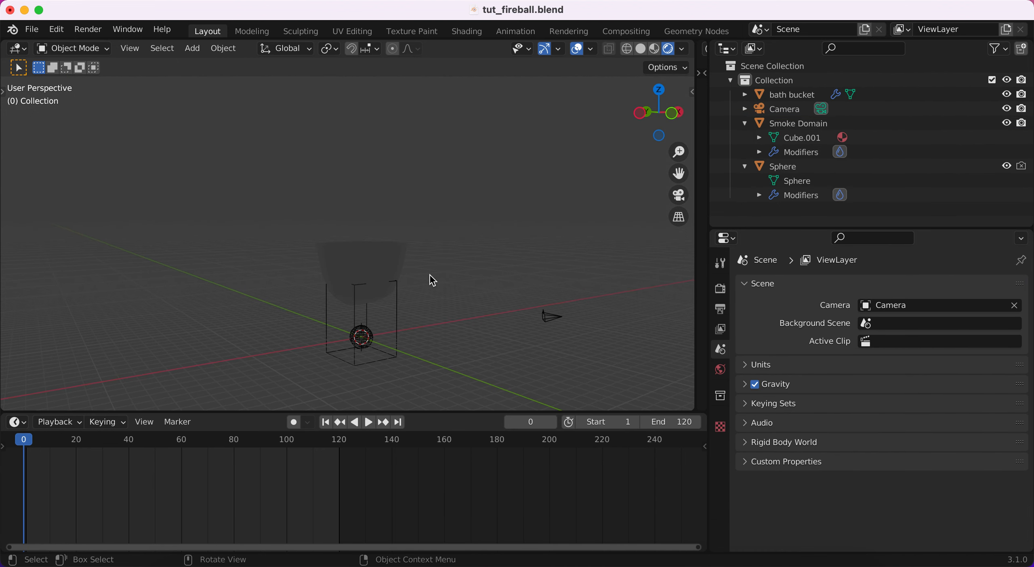
click(392, 263)
key(x)
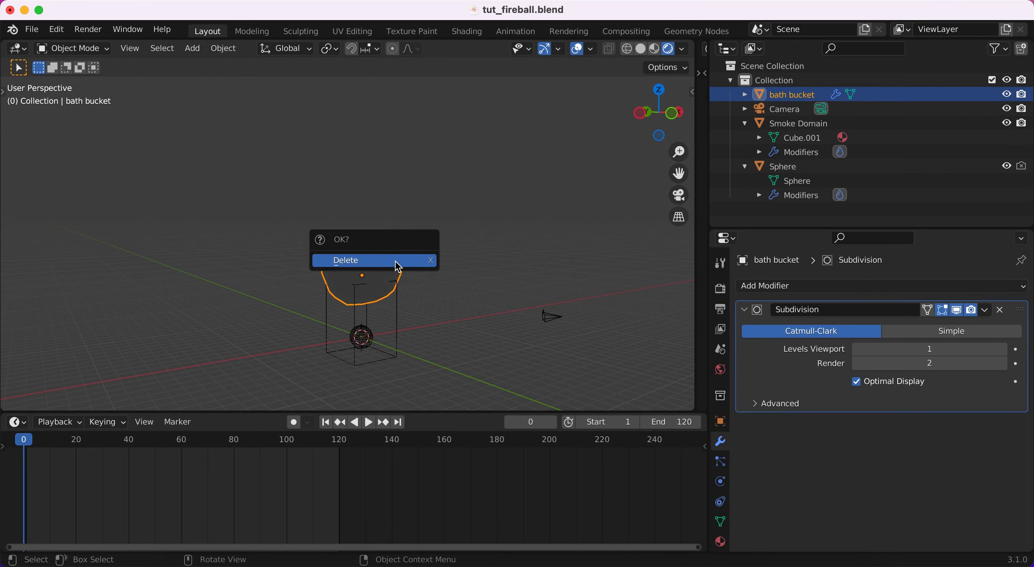
click(383, 262)
middle_drag(406, 286, 442, 267)
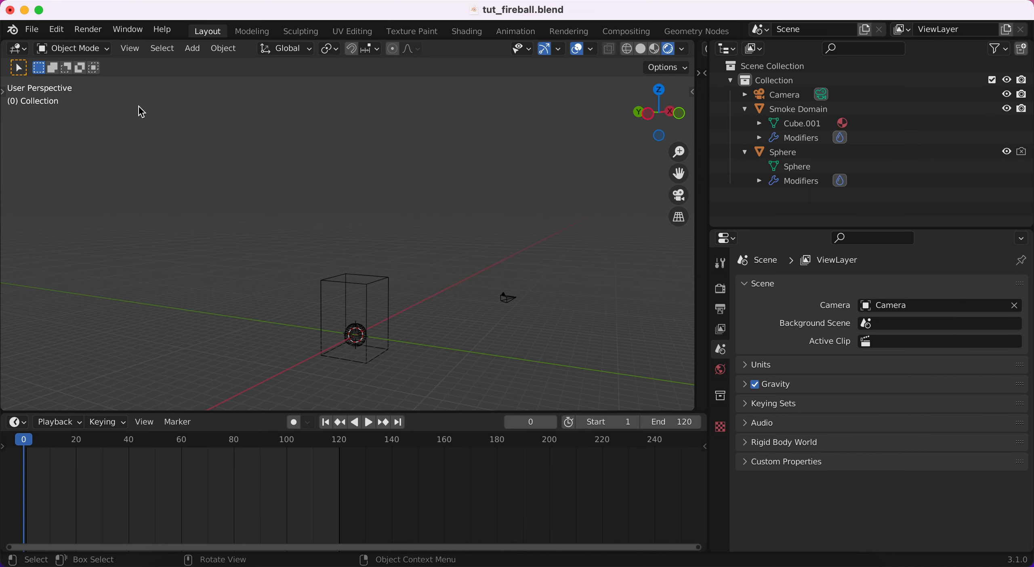
Step: Add a 2 m cube at the world origin and display the viewport in Material Preview shading
click(192, 49)
mouse_move(207, 65)
click(337, 80)
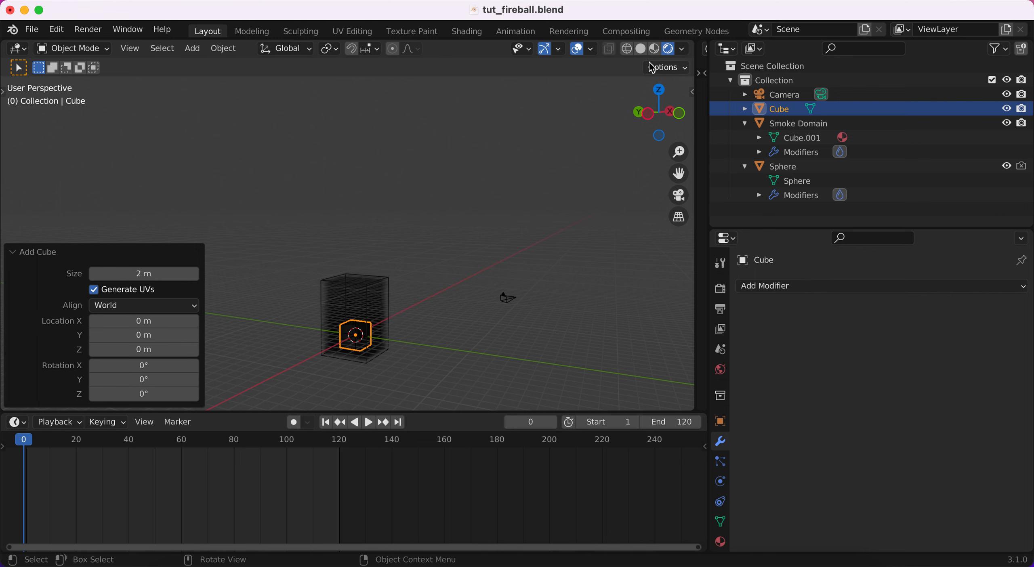
click(655, 49)
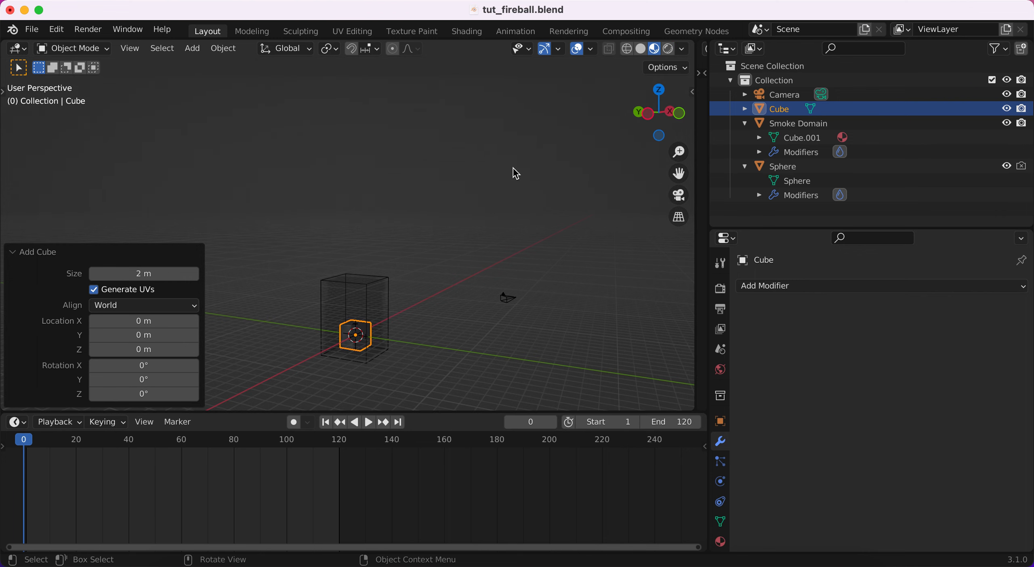
Step: Scale the cube up by about 2.26 and move it about 7.75 m upward, above the smoke domain
key(s)
click(503, 350)
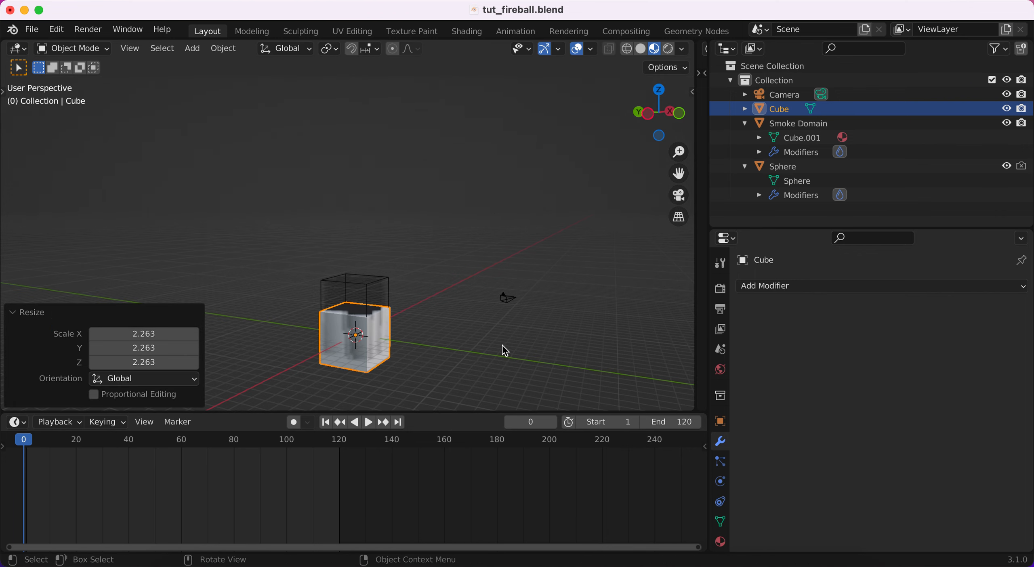
key(g)
click(502, 258)
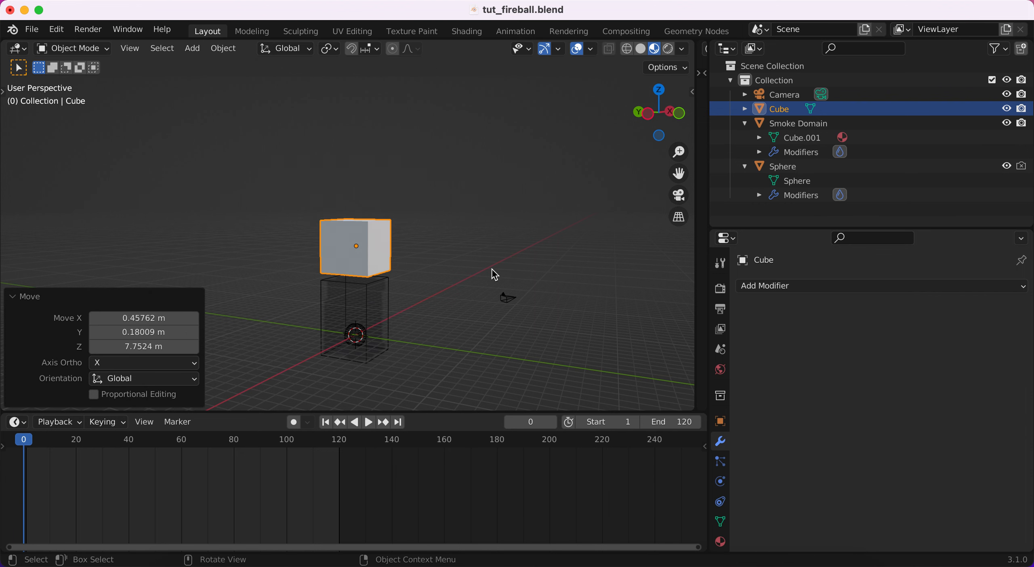
Step: Switch to the front view and stretch the cube along the global X axis into a wide box
key(grave)
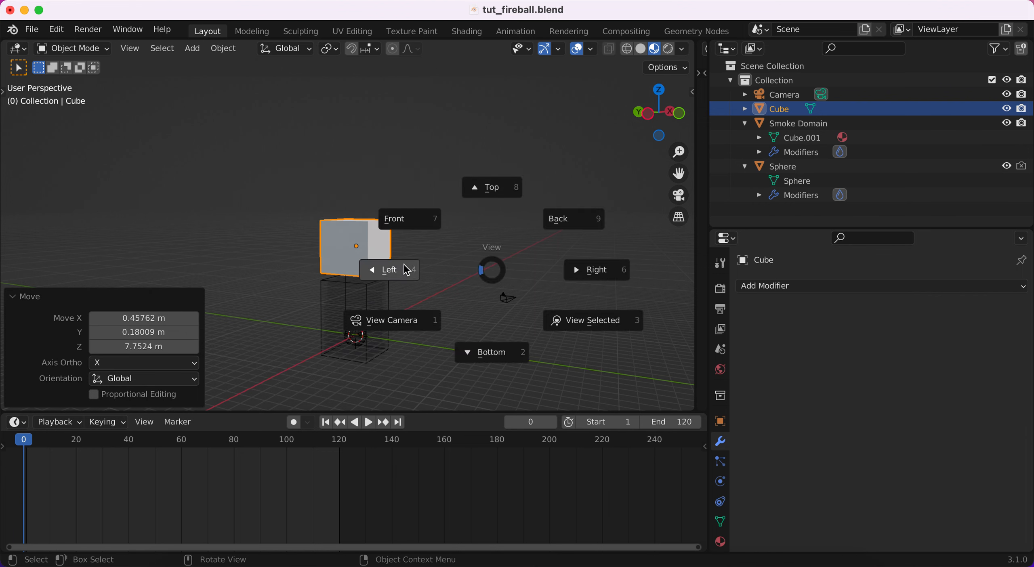
click(394, 273)
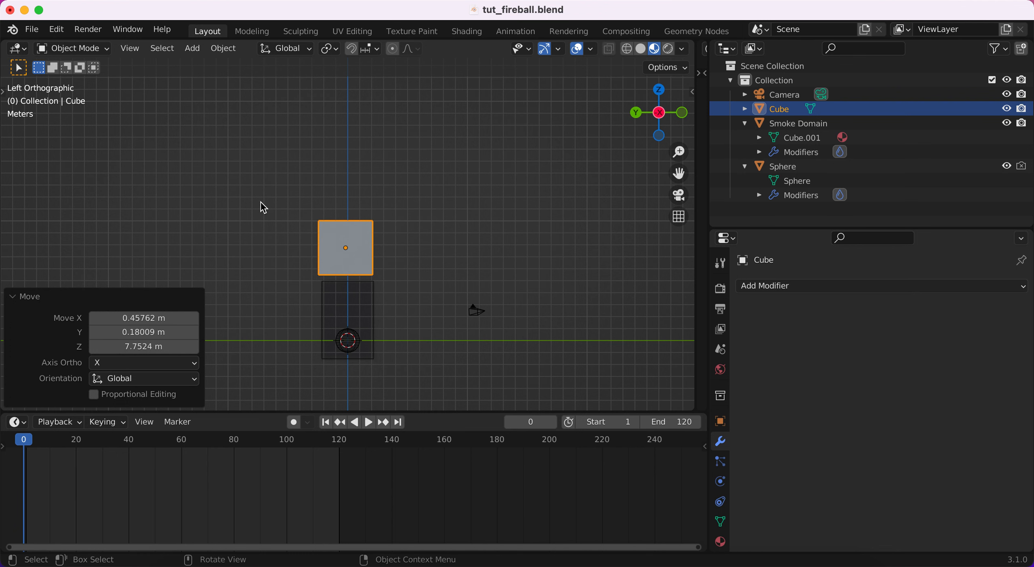
key(grave)
click(195, 156)
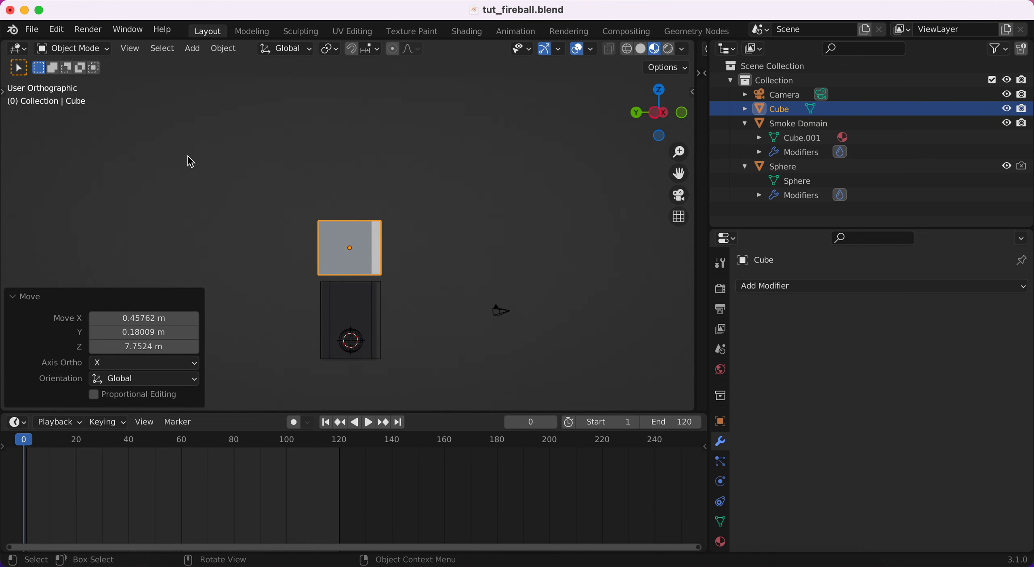
drag(308, 211, 454, 265)
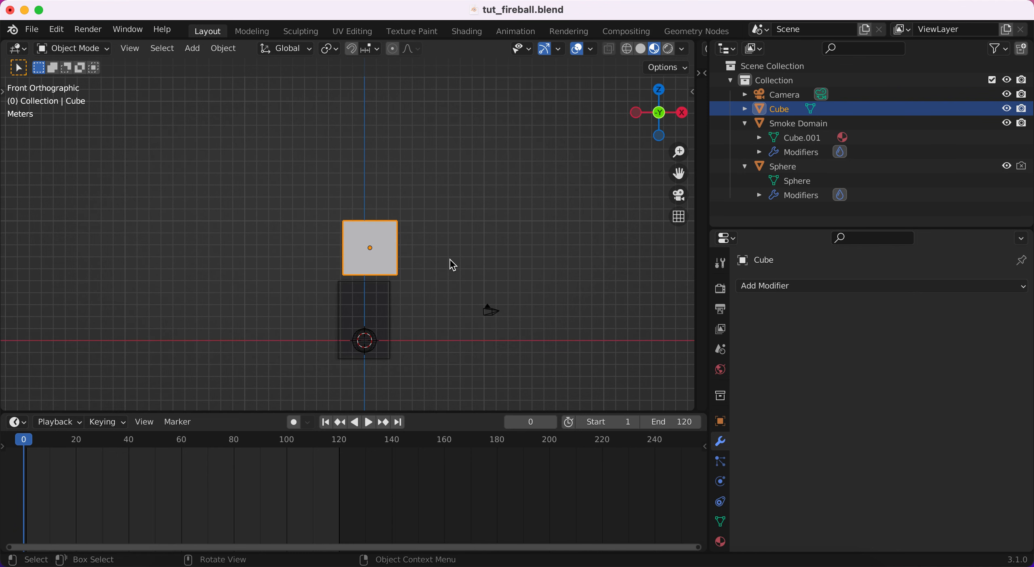
key(s)
key(x)
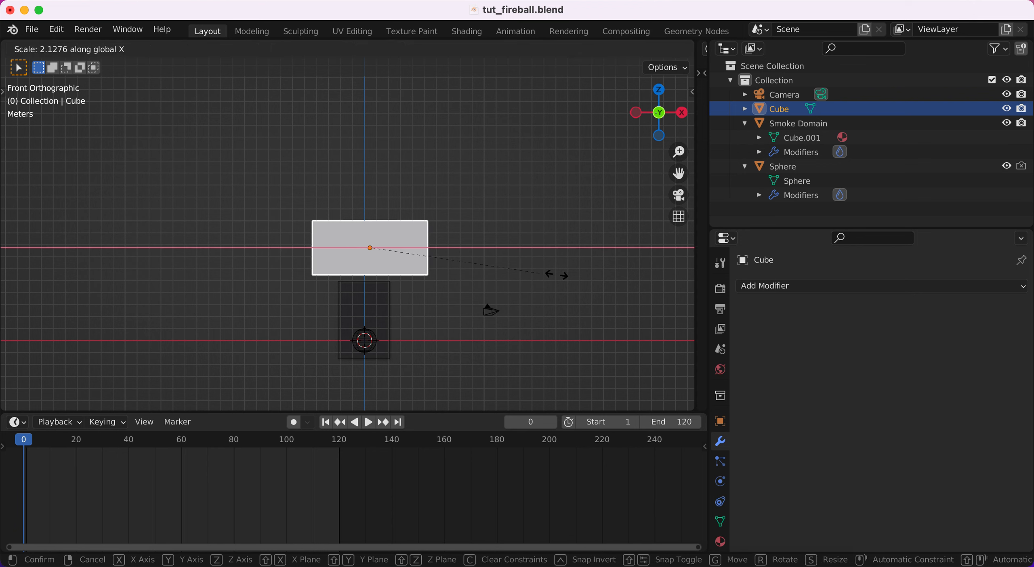
click(501, 272)
drag(303, 254, 444, 298)
click(407, 270)
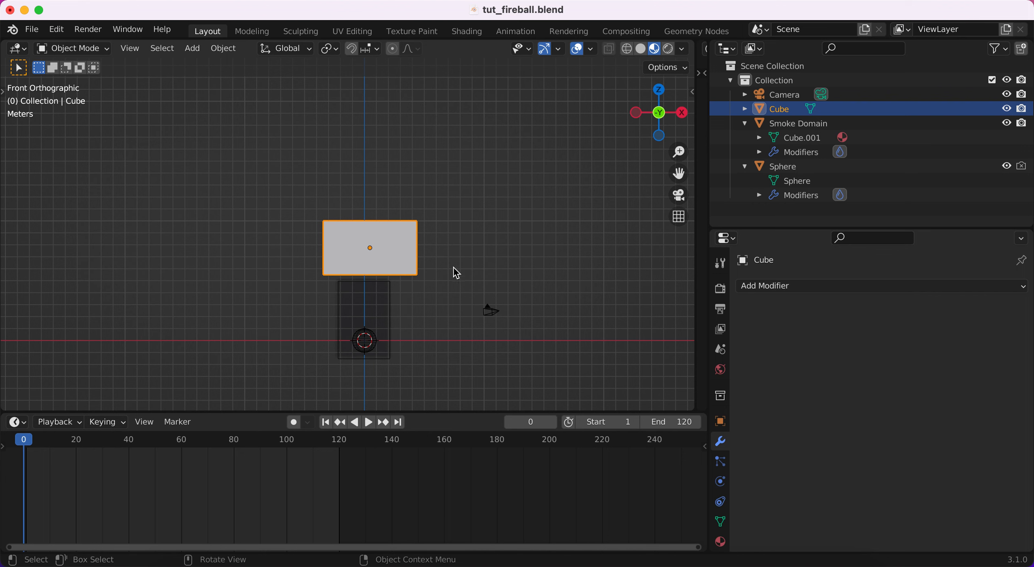
Step: Scale the box along the global Z axis by about 1.06
key(s)
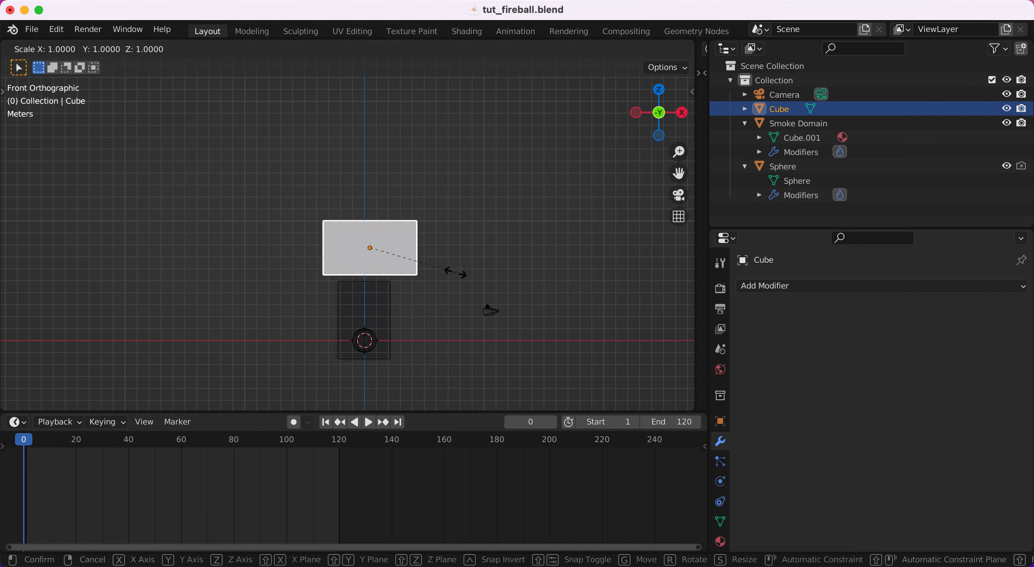
key(z)
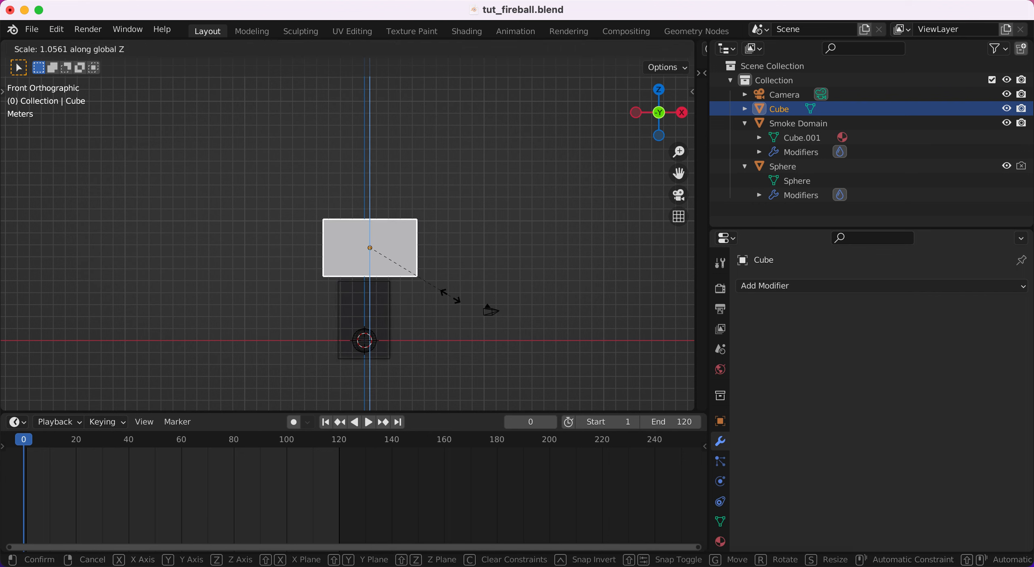
click(450, 296)
Step: Add one vertical loop cut through the middle of the box, splitting its width in two
key(Tab)
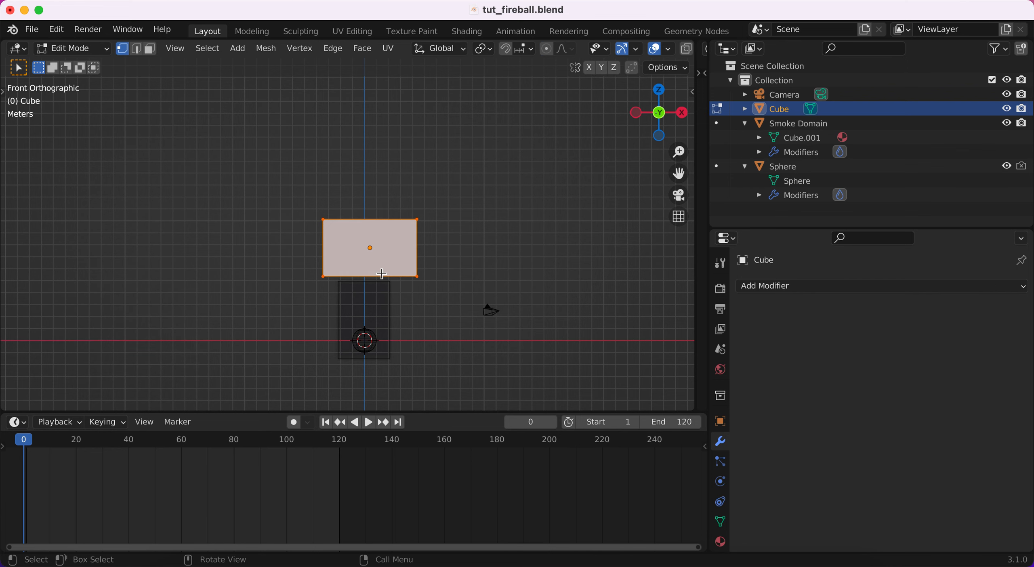
key(ctrl+r)
click(370, 240)
click(367, 240)
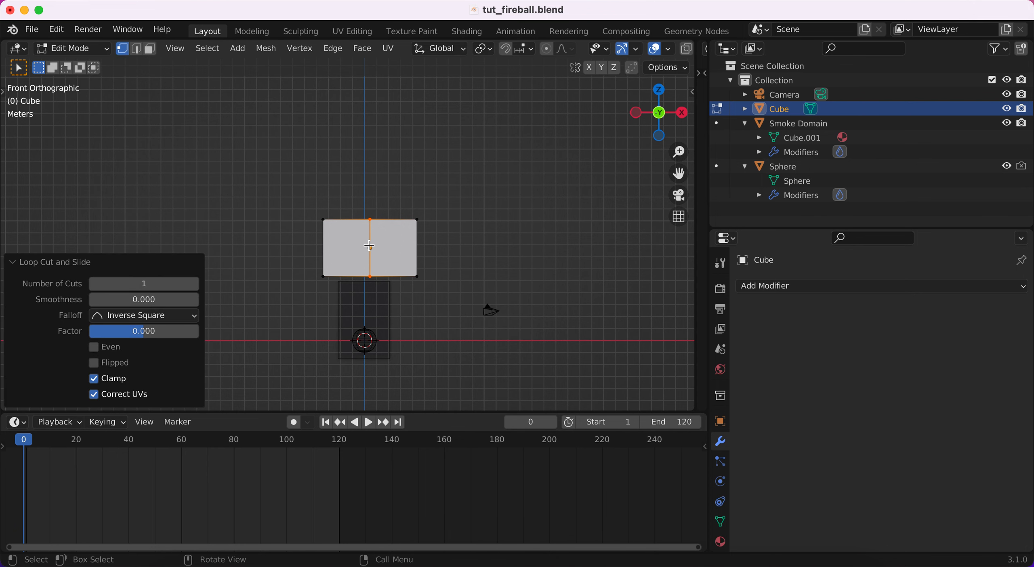
middle_drag(394, 252, 404, 307)
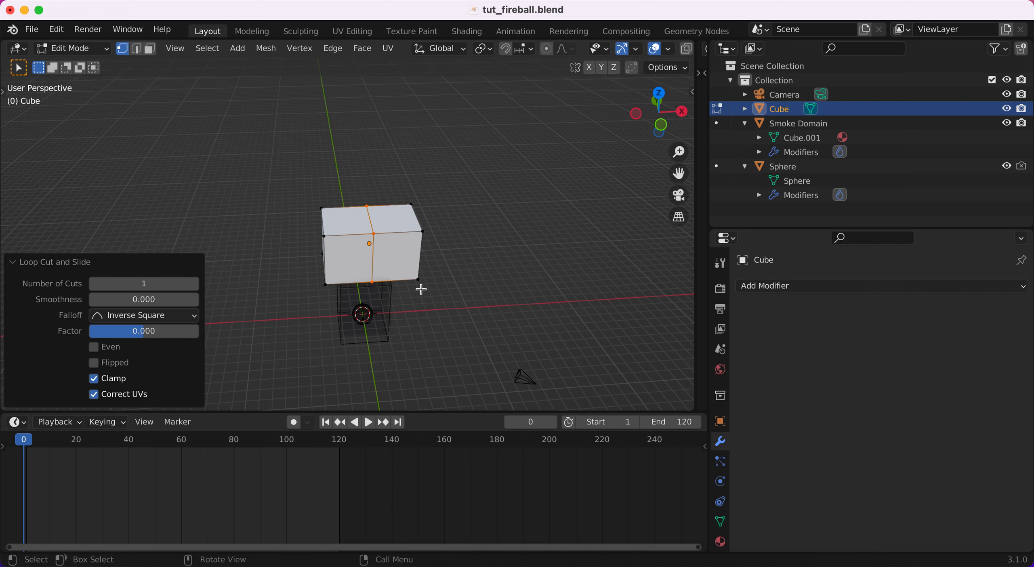
key(Tab)
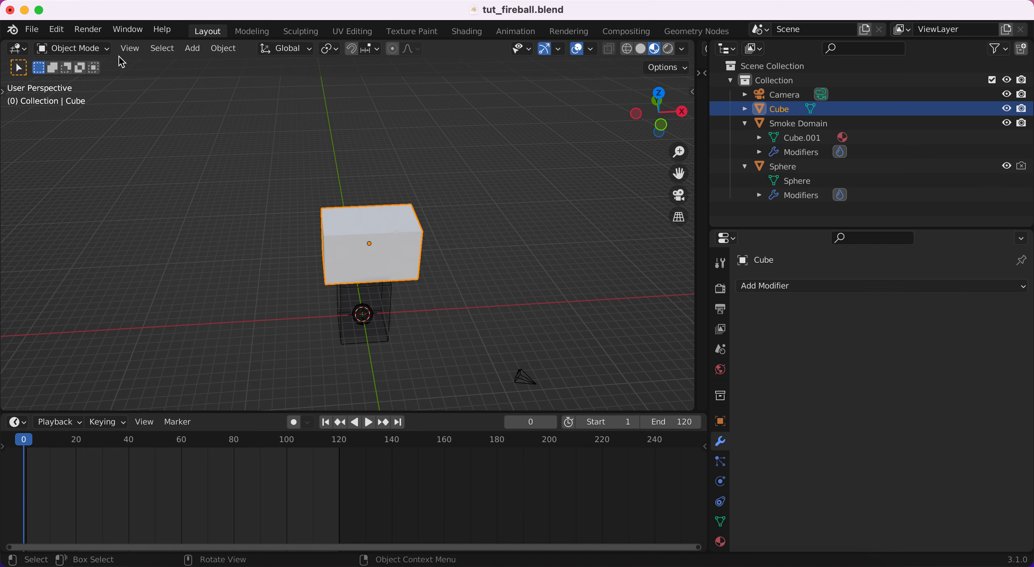
Step: In face select mode, delete the two top faces of the box to open it up
click(105, 49)
click(94, 79)
click(150, 49)
click(369, 223)
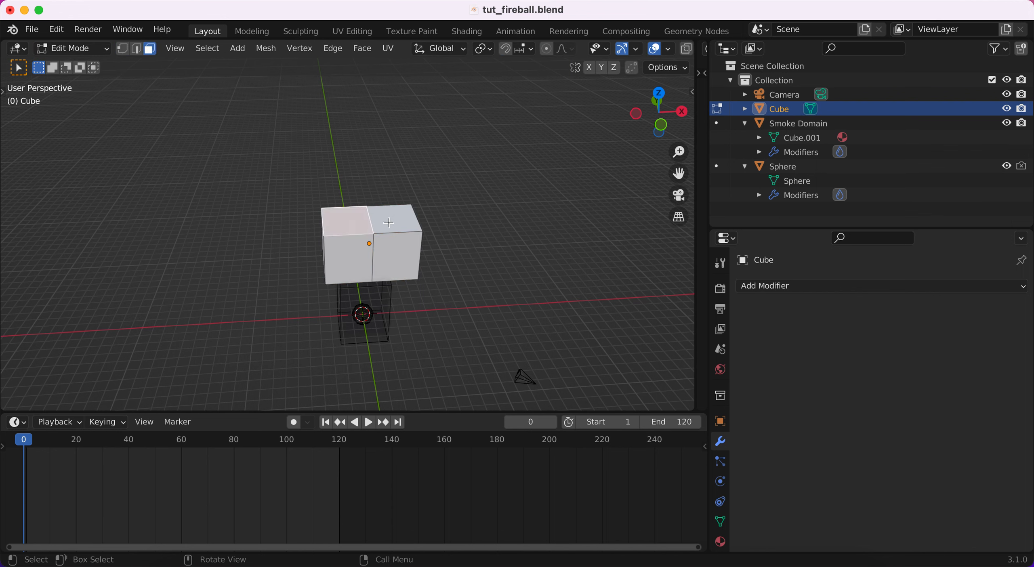
key(x)
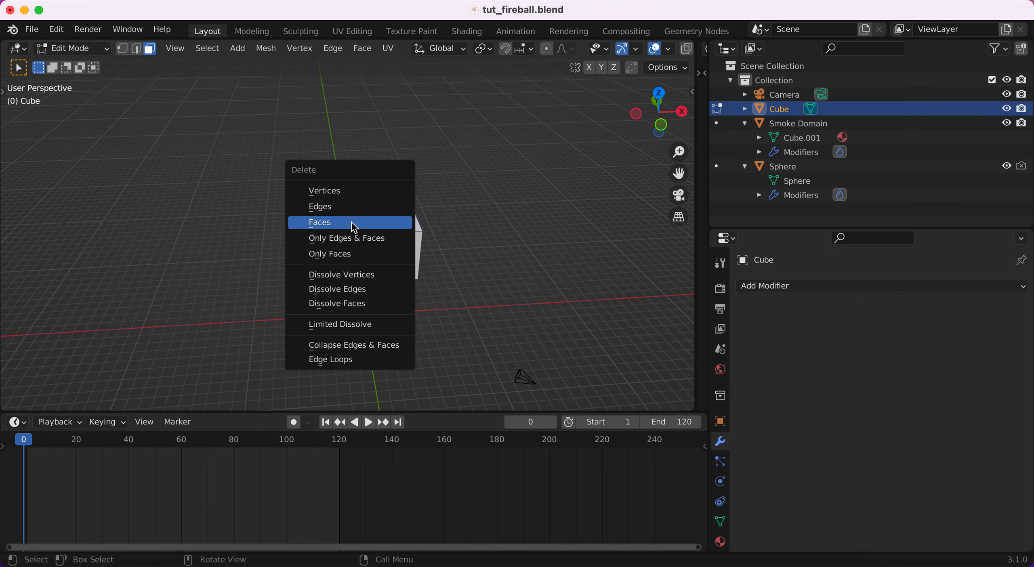
click(352, 222)
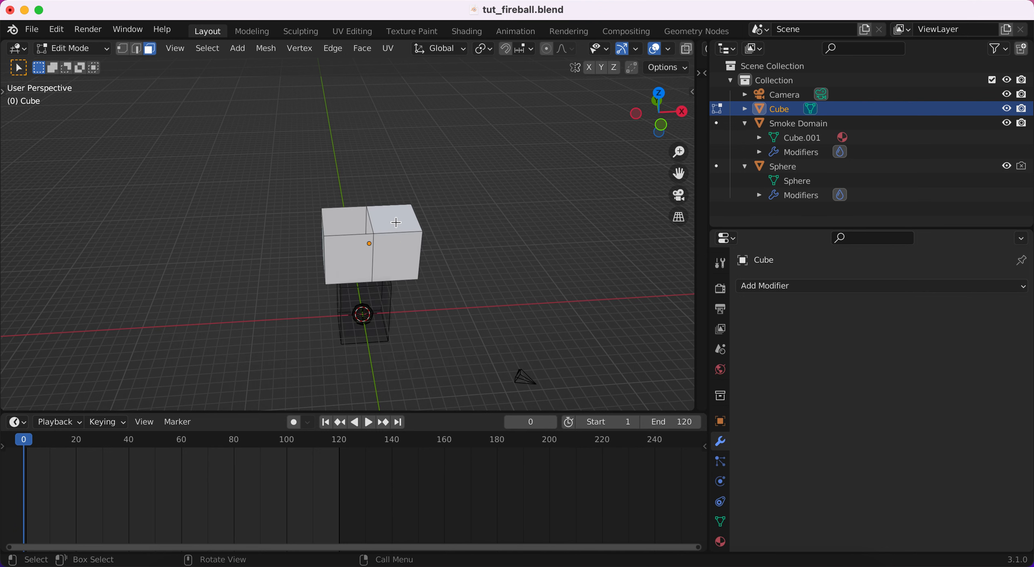
key(x)
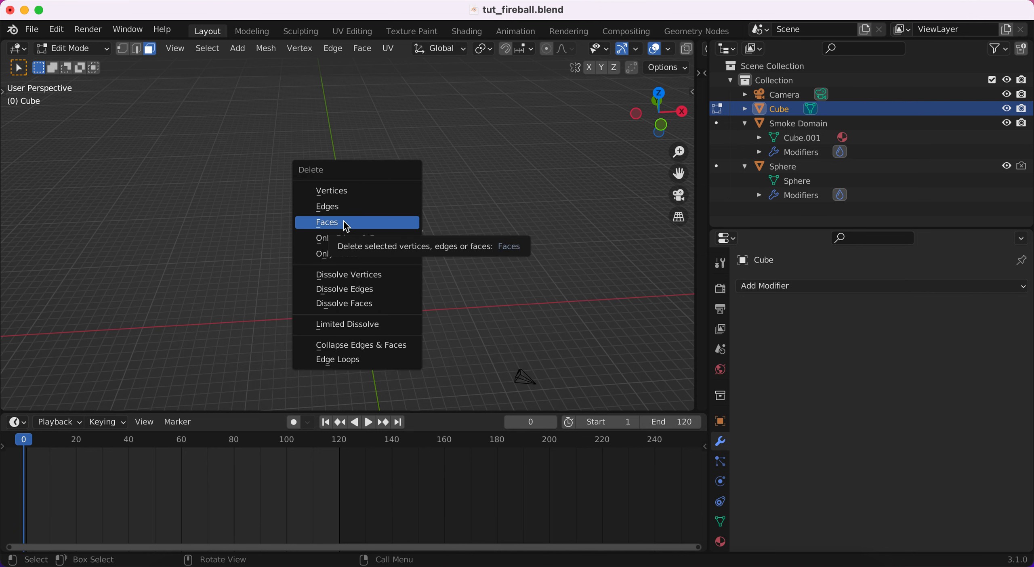
click(347, 223)
Step: Select the two middle vertices of the open rim and scale them outward to bulge the long sides
middle_drag(346, 223, 369, 258)
key(1)
alt+click(391, 251)
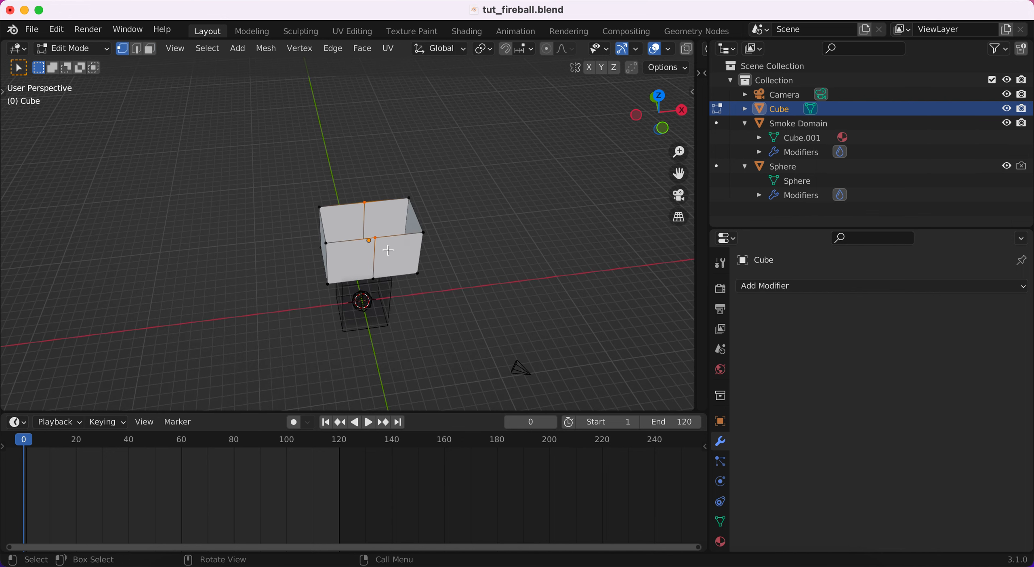
middle_drag(374, 231, 384, 240)
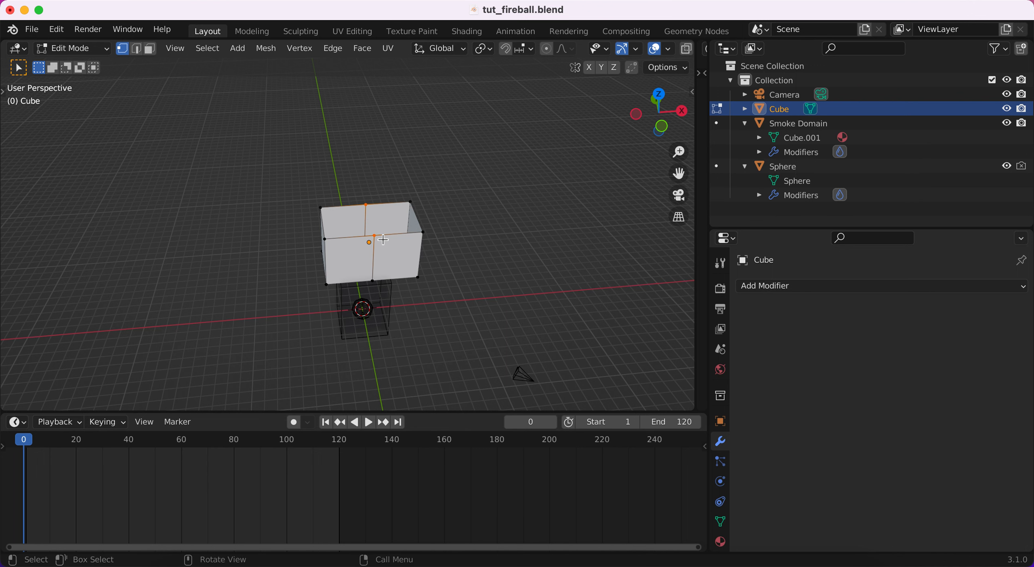
key(s)
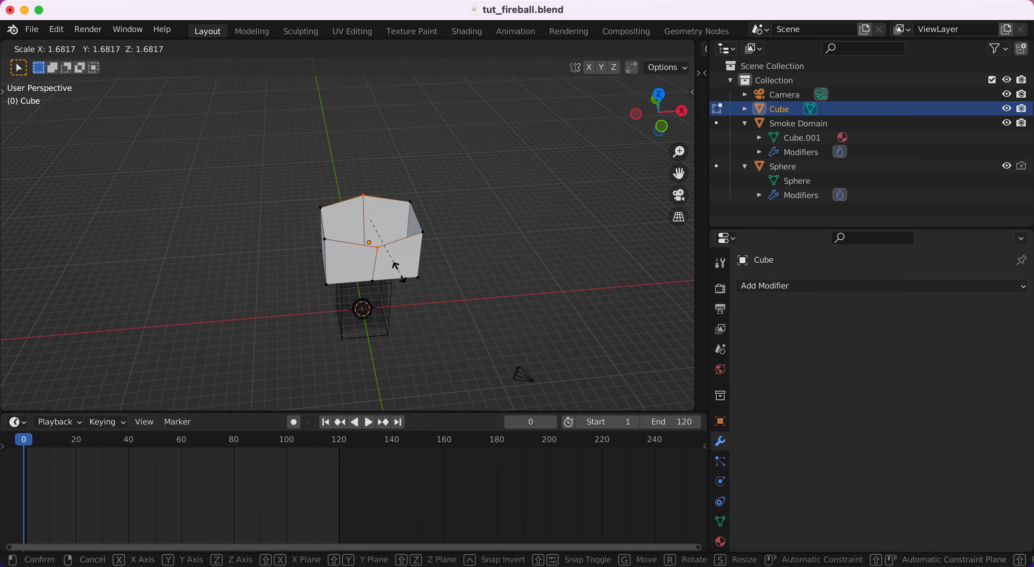
click(436, 272)
middle_drag(434, 247, 424, 215)
drag(289, 249, 465, 307)
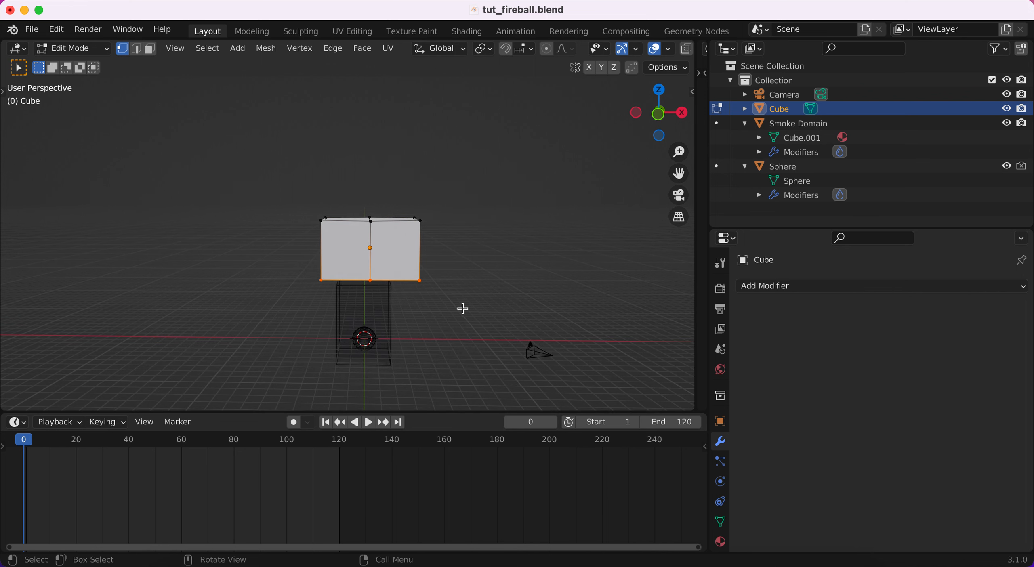
key(s)
key(Escape)
Step: Enable X-ray, select all the bottom vertices of the box and scale them to 0.655 to taper the walls
click(687, 48)
drag(319, 258, 448, 304)
key(s)
click(434, 304)
middle_drag(434, 305, 425, 284)
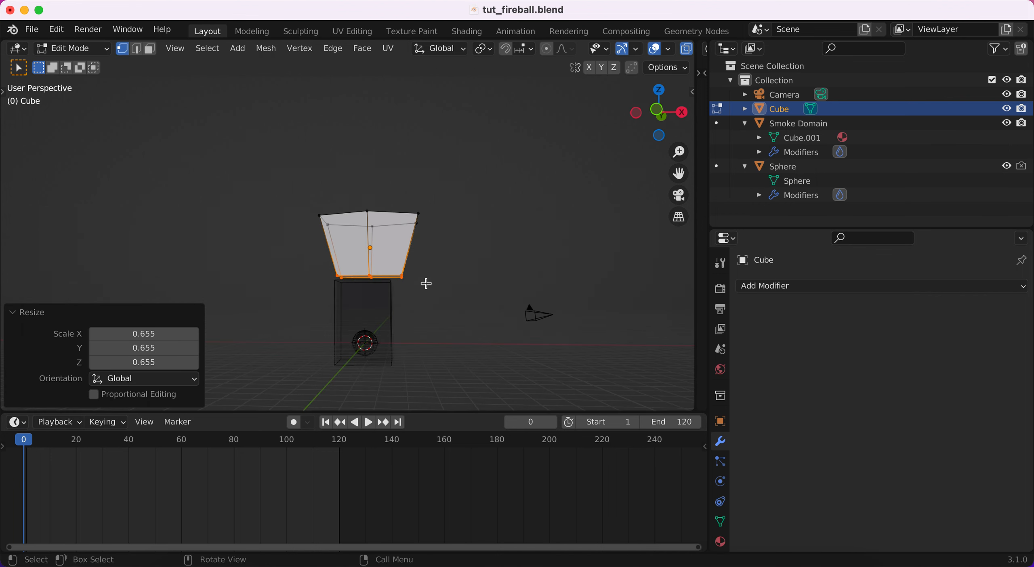
Step: In Object Mode and front view, move the tapered box -0.36 m along X and -1.8 m along Z
key(grave)
click(342, 239)
click(91, 49)
click(90, 65)
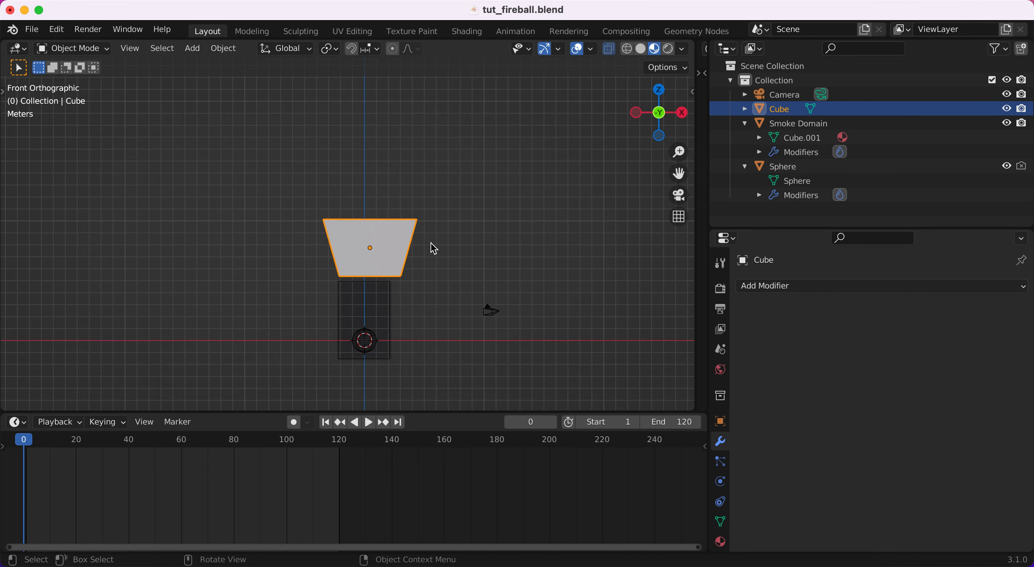
drag(401, 254, 397, 259)
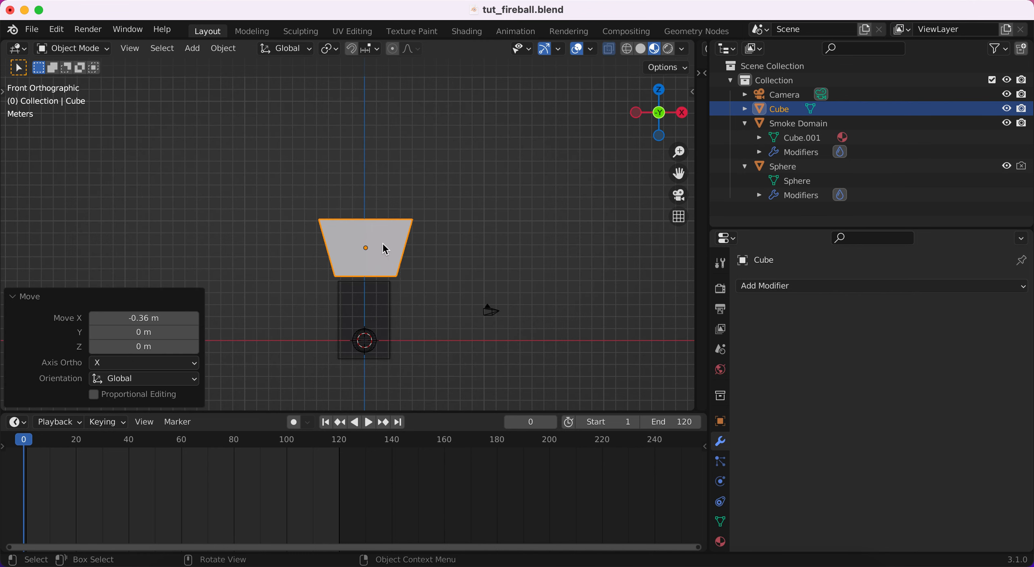
key(g)
key(z)
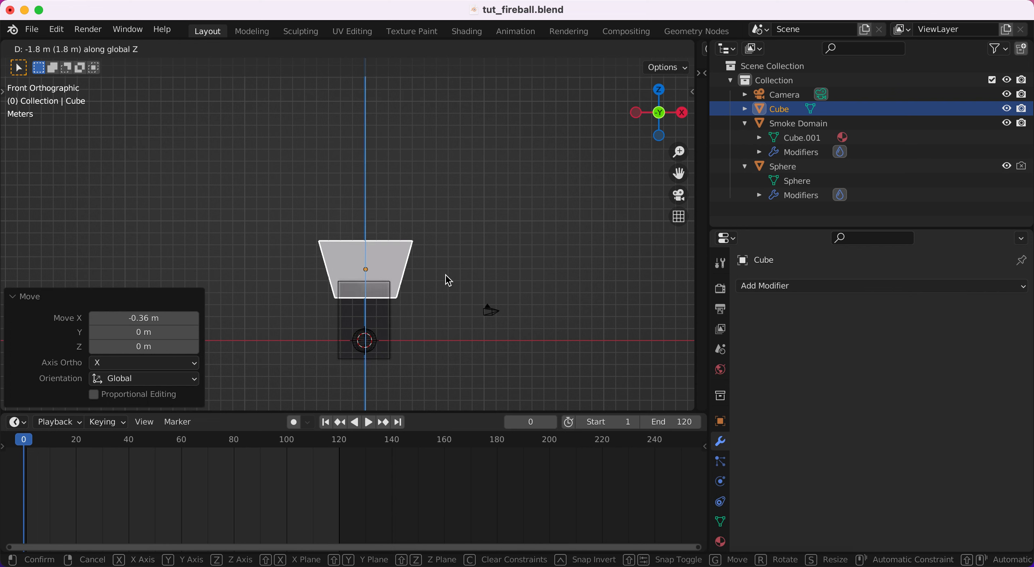
click(448, 280)
Step: Add a Subdivision Surface modifier to the tapered box
click(782, 288)
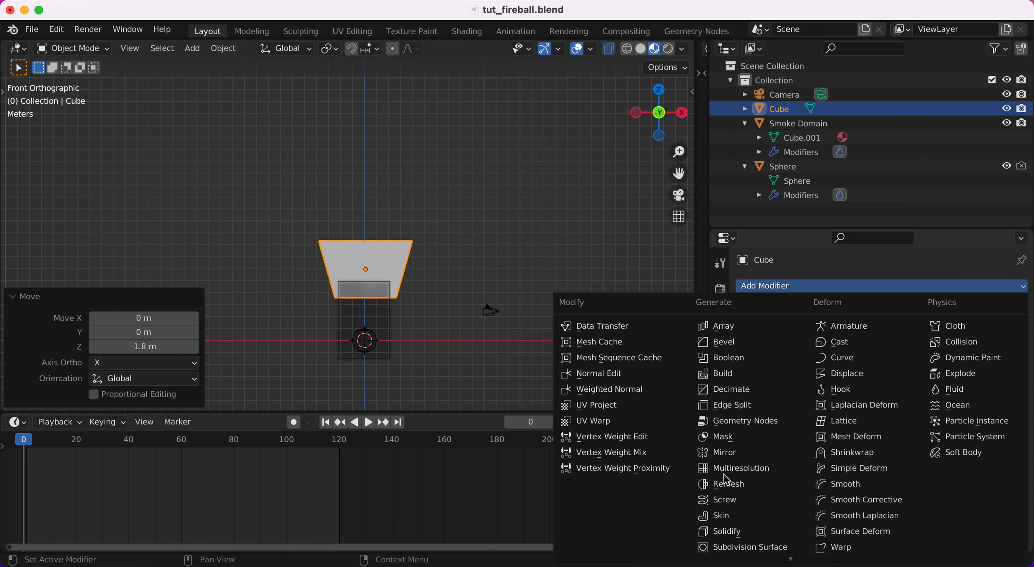
click(735, 548)
middle_drag(508, 291, 529, 279)
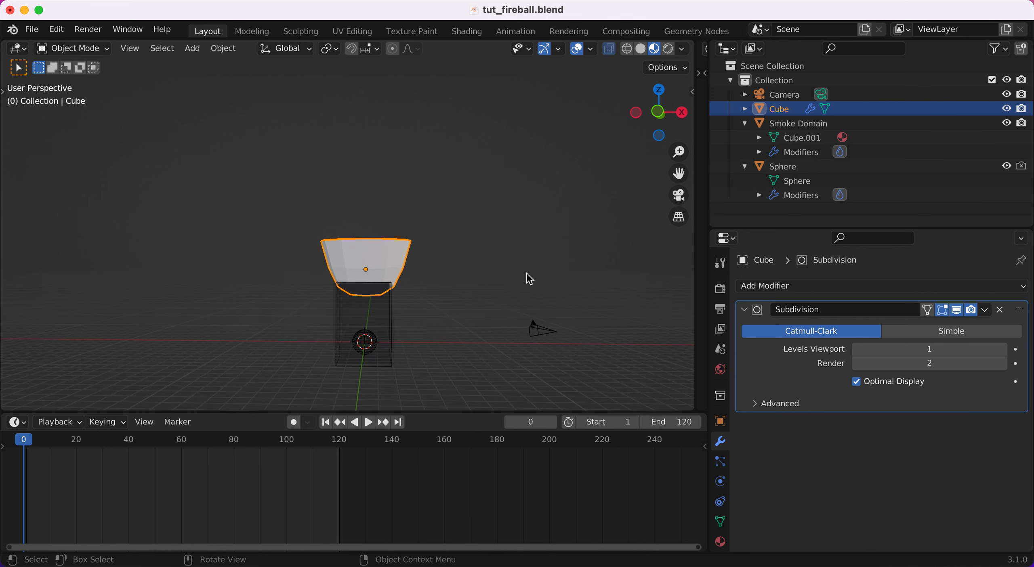
Step: Switch the viewport to rendered shading and preview the fire simulation beneath the bucket by playing the animation briefly
click(628, 50)
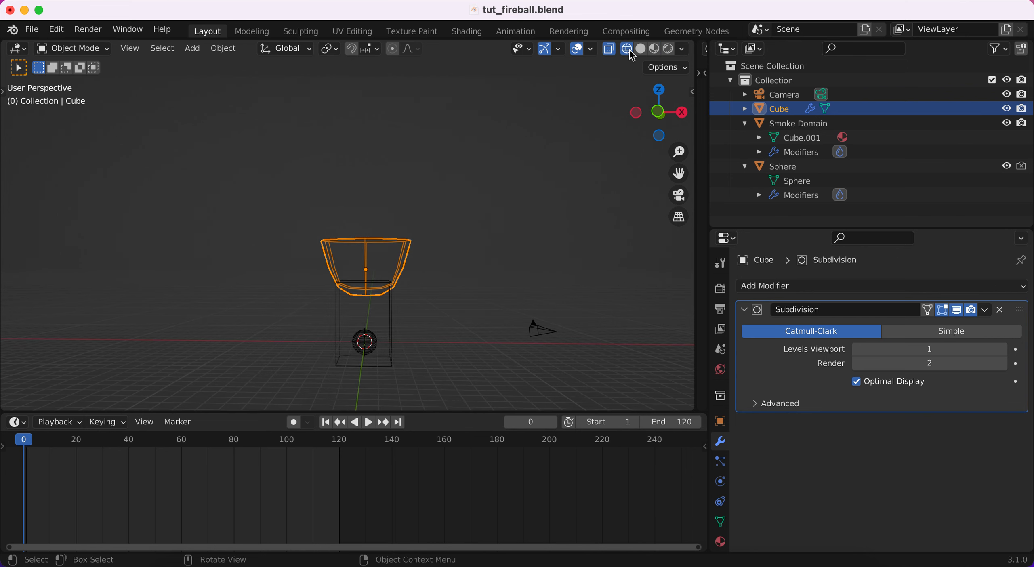
click(668, 49)
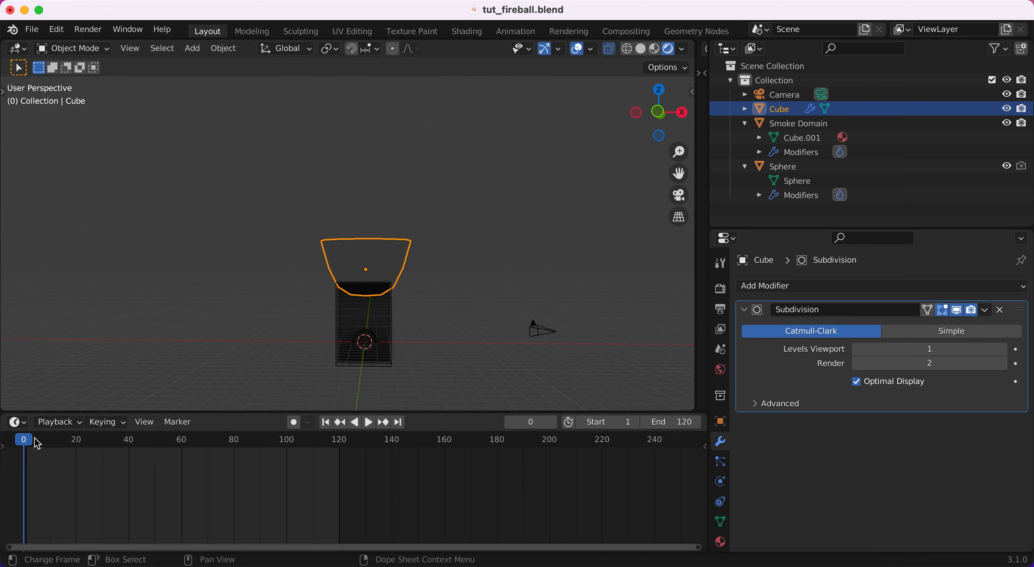
key(space)
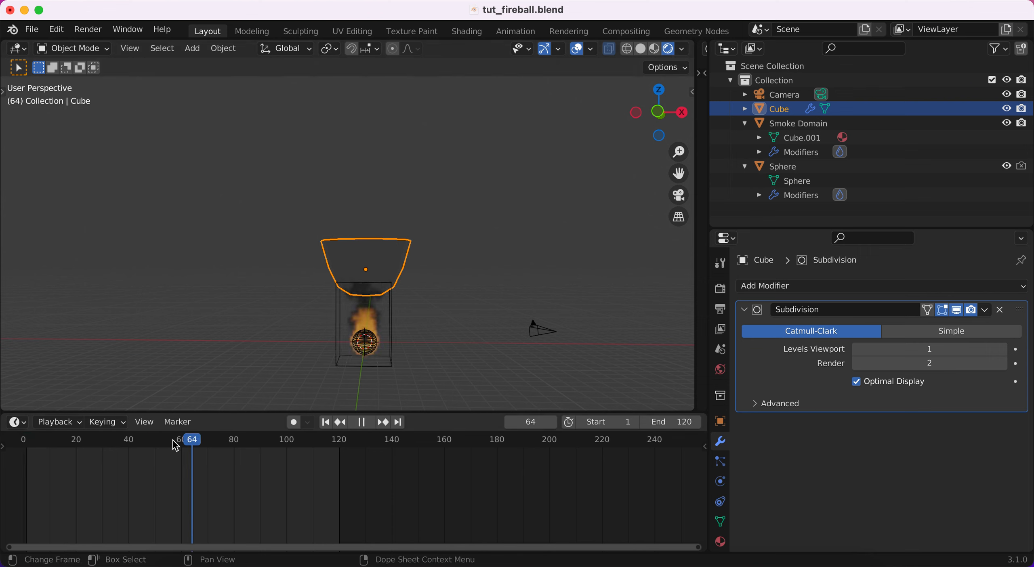
key(Escape)
Step: Save tut_fireball.blend and switch to the UV Editing workspace
click(32, 29)
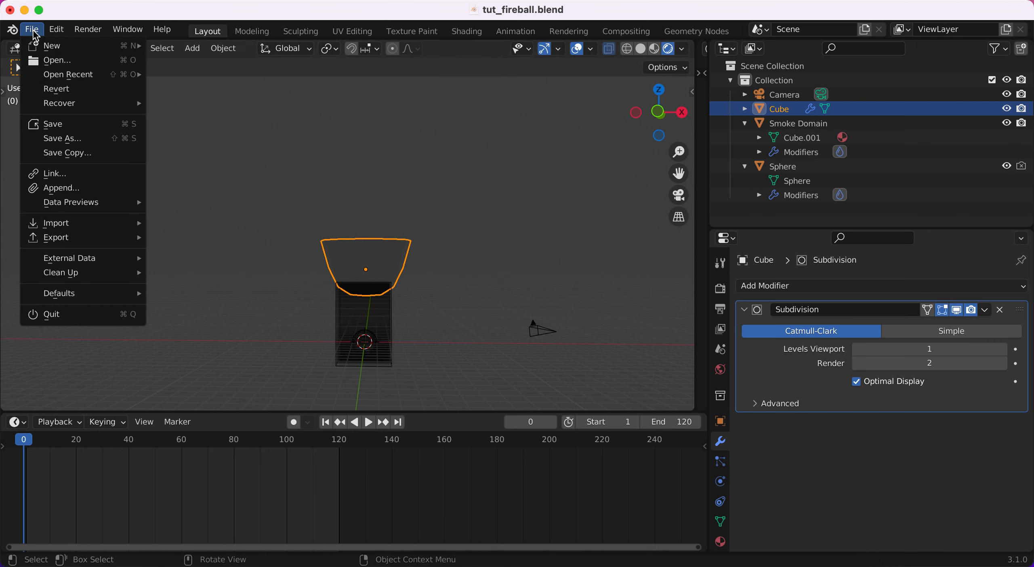
click(59, 125)
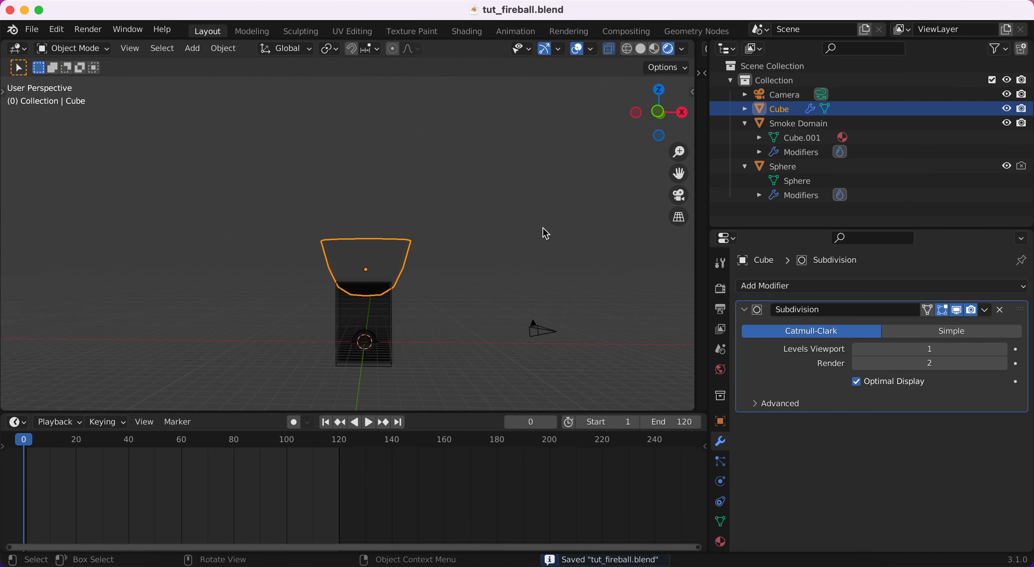
click(567, 31)
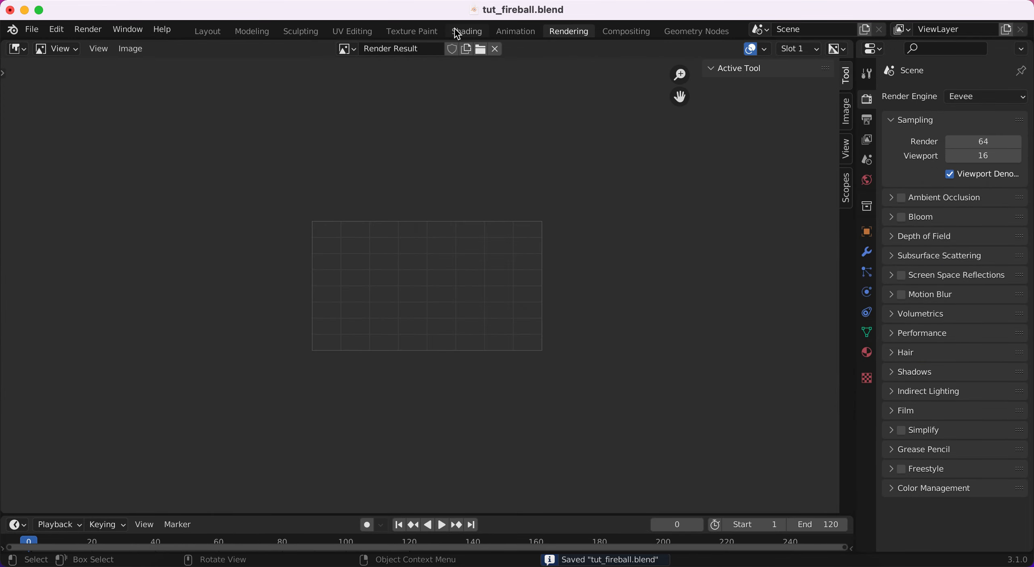
click(423, 31)
click(354, 32)
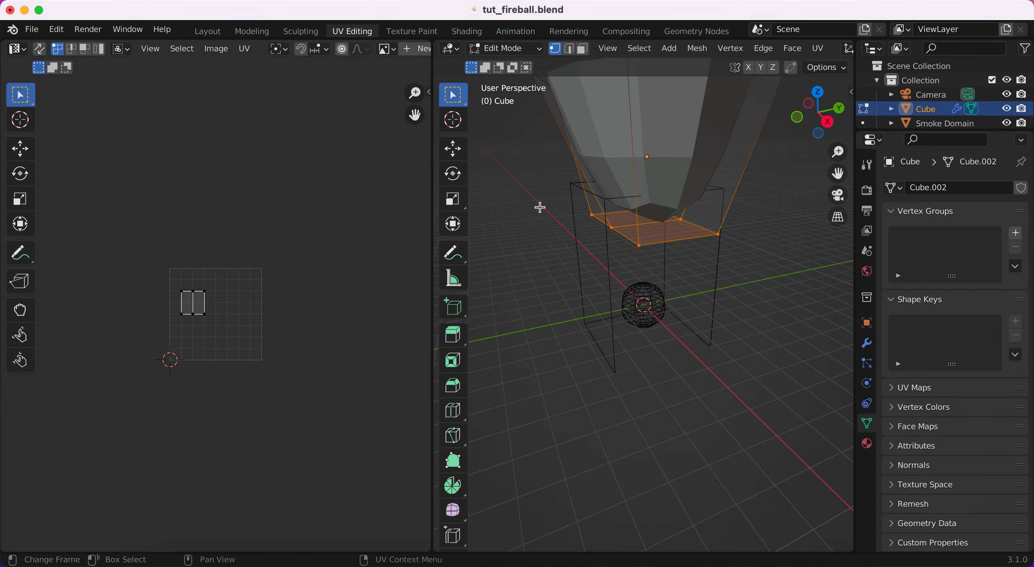
Step: Create a new material for the tapered box and name it bucket
scroll(788, 336, down, 4)
click(867, 444)
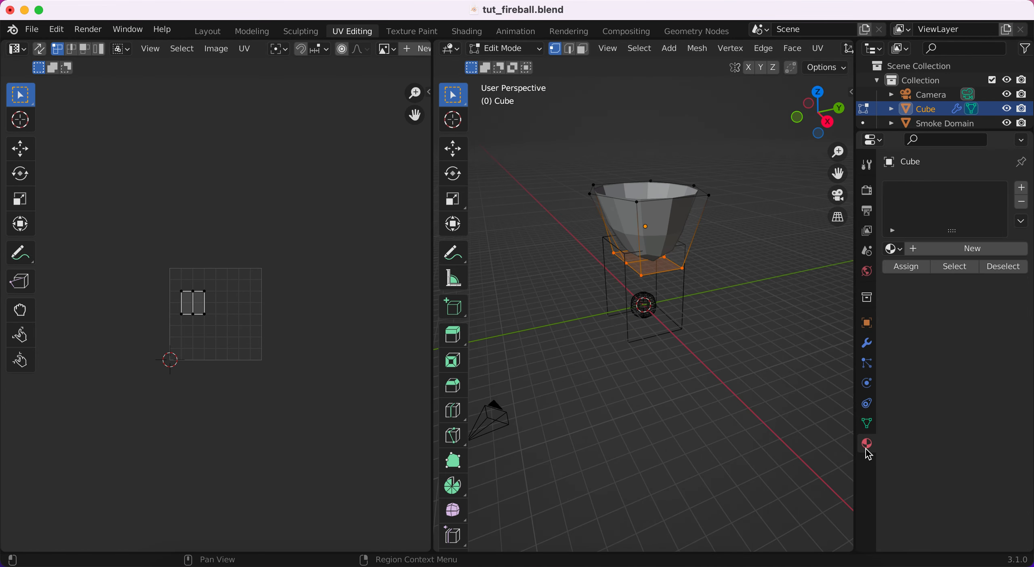
click(900, 251)
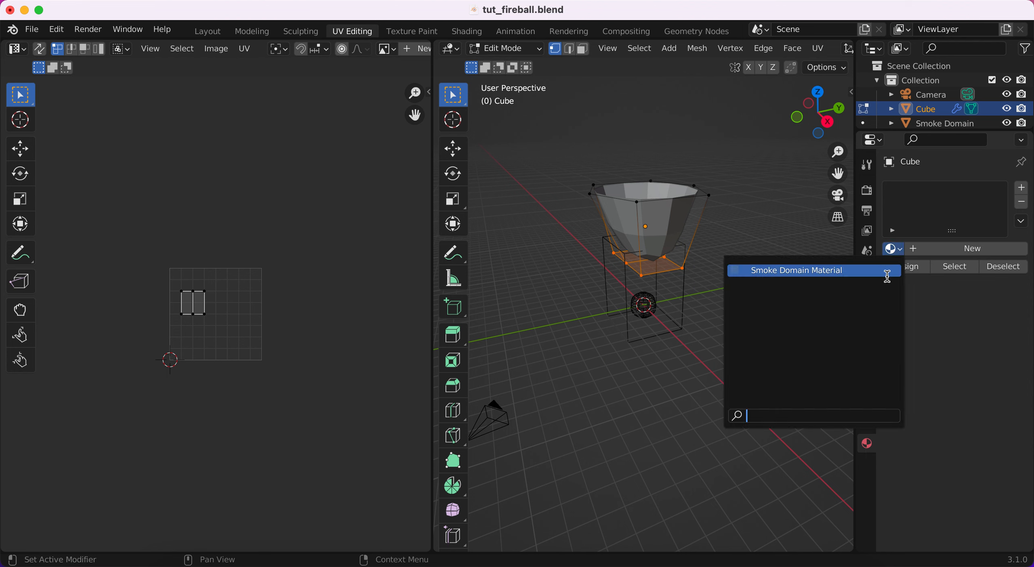
click(967, 250)
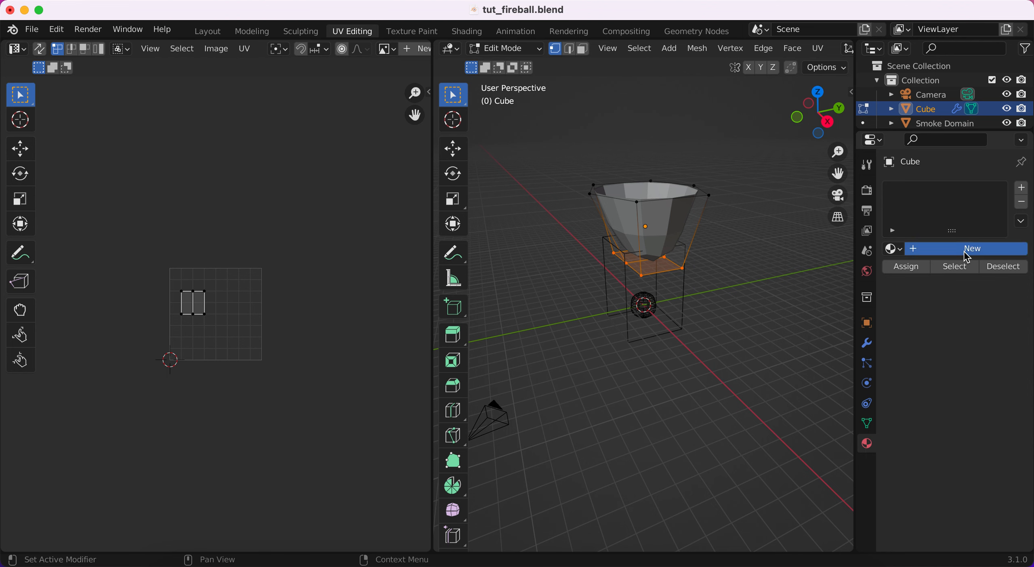
double_click(943, 249)
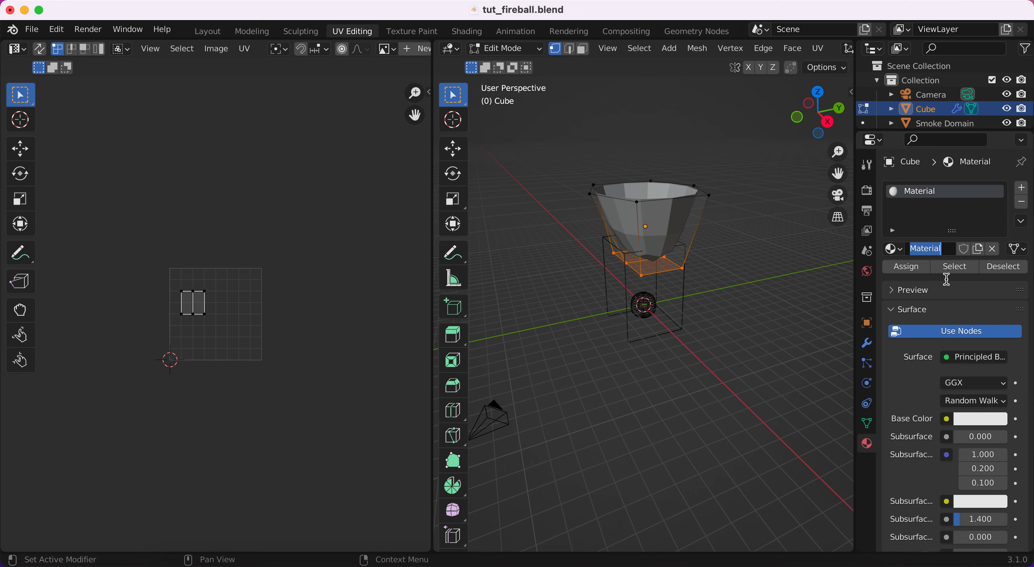
text(bucket)
key(Return)
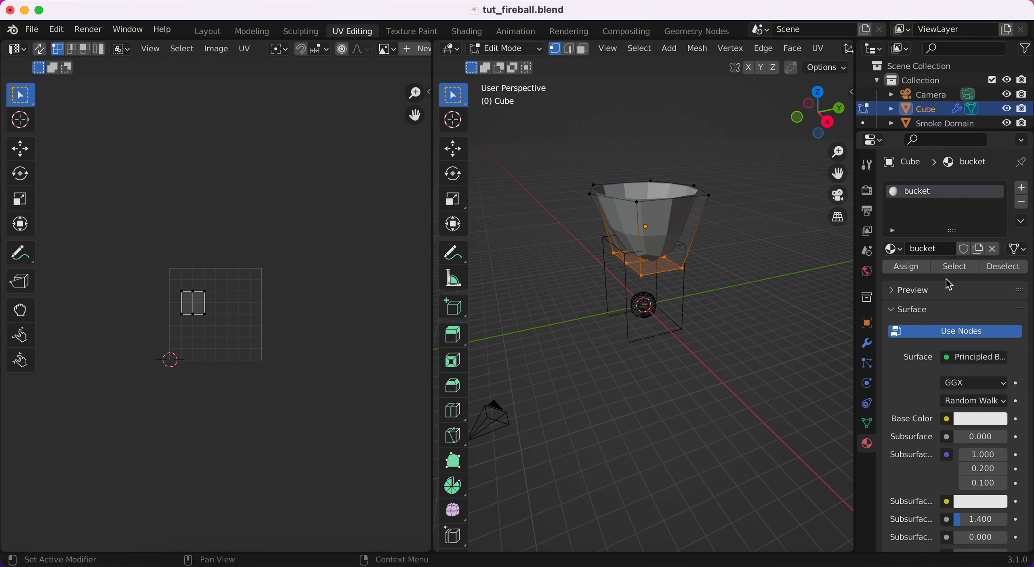
Step: Set the bucket material's Base Color to an Image Texture using wood01.jpeg from the download folder
click(946, 420)
click(662, 292)
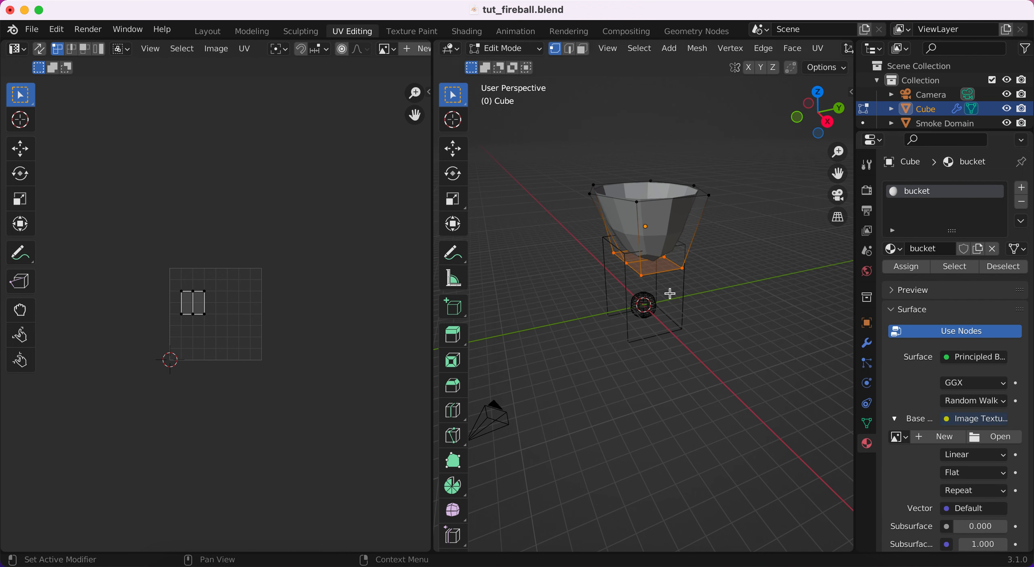
click(980, 439)
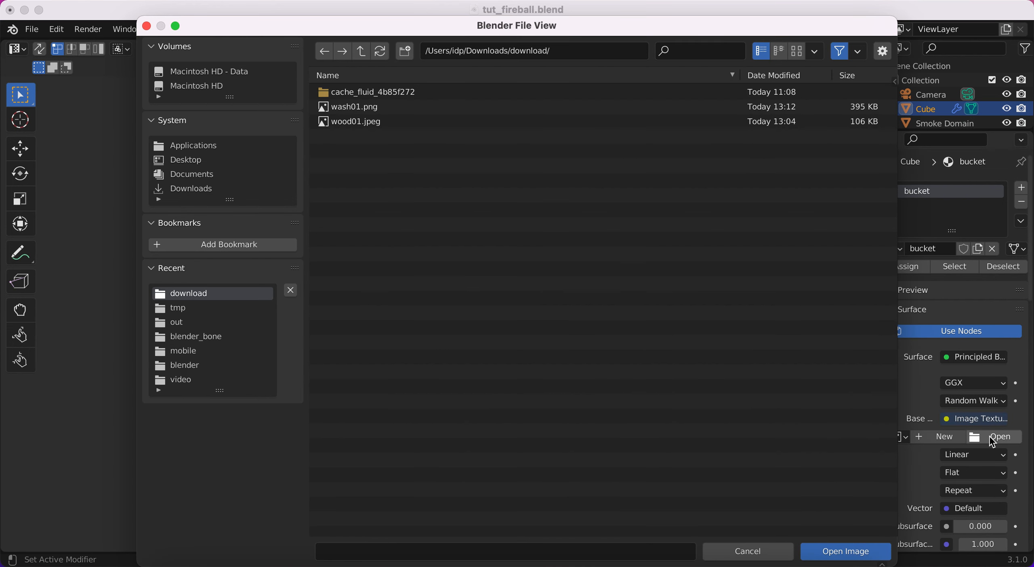
double_click(364, 117)
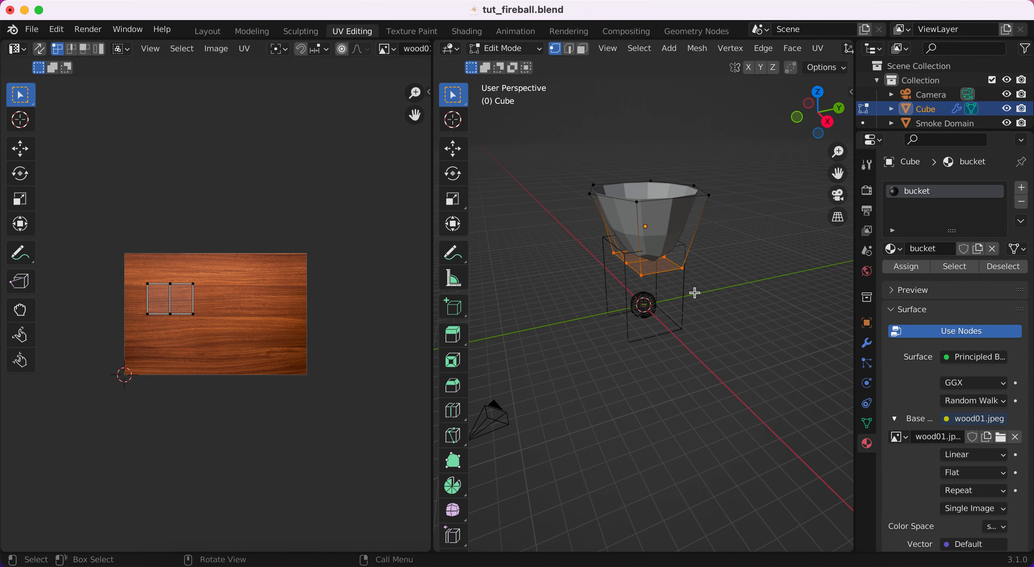
Step: In front view with X-ray enabled, select all the bucket's vertices and unwrap them with Project from View
key(grave)
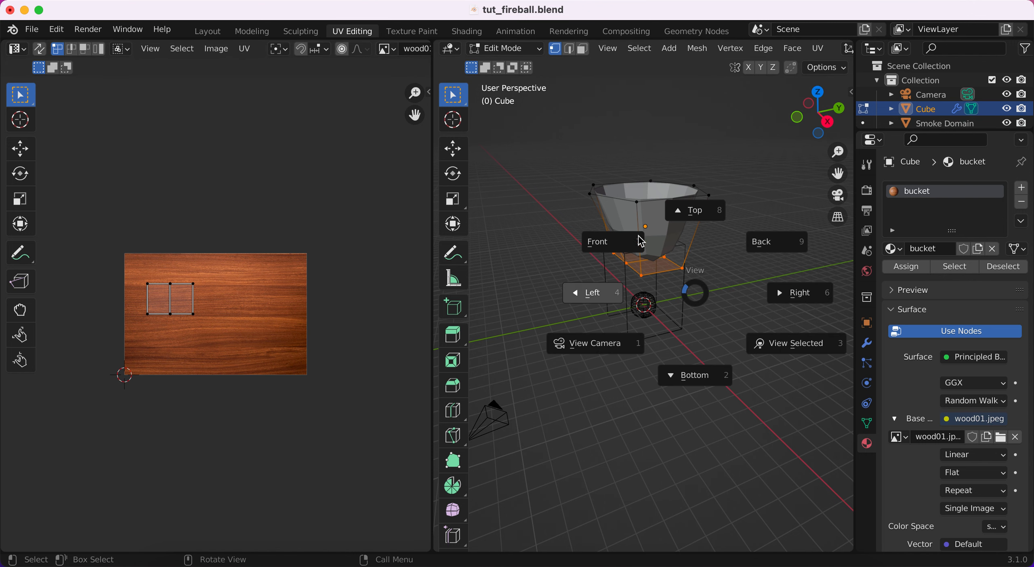
click(636, 254)
drag(561, 143, 714, 278)
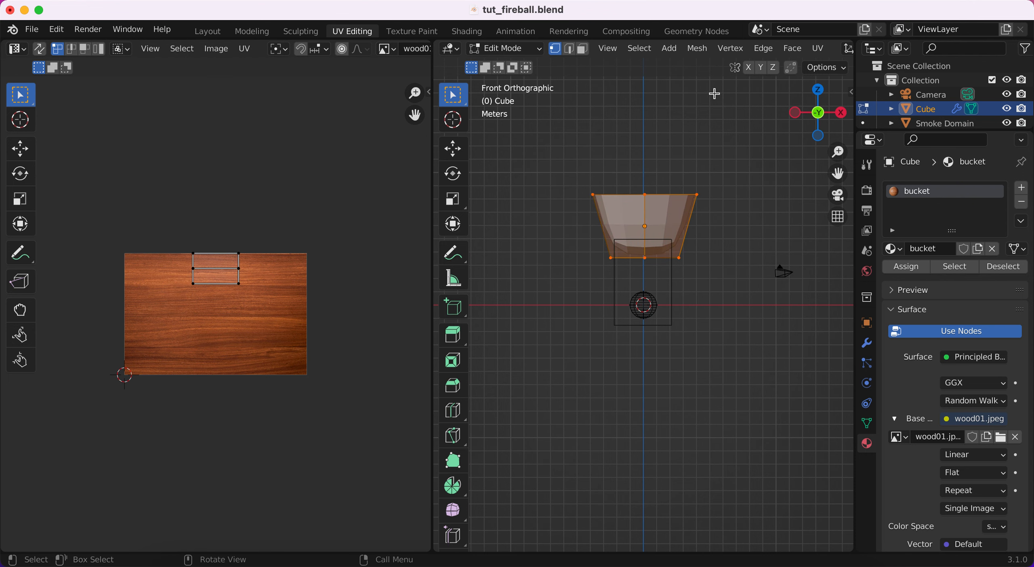
scroll(721, 157, down, 4)
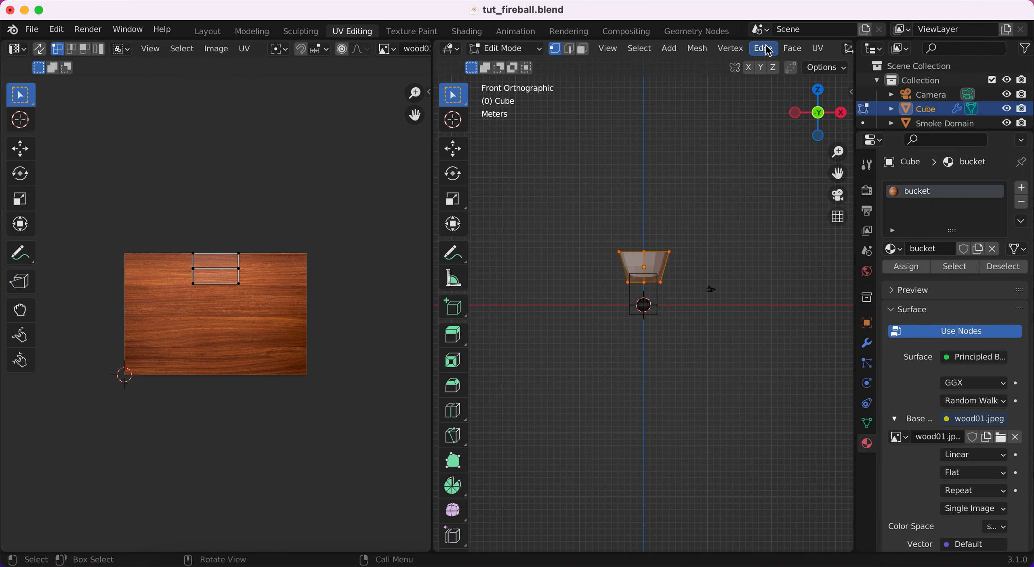
scroll(822, 50, down, 5)
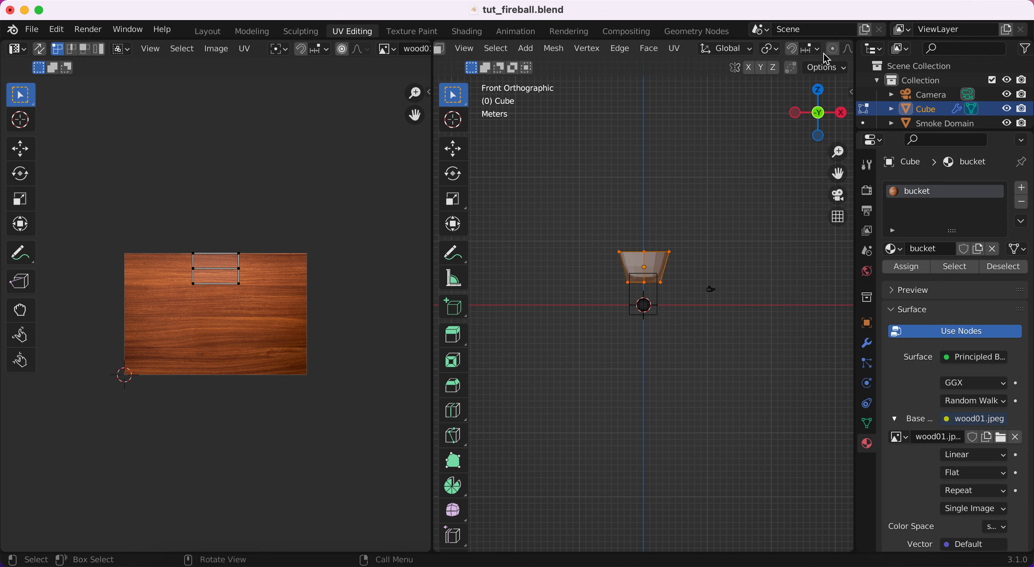
scroll(826, 59, up, 4)
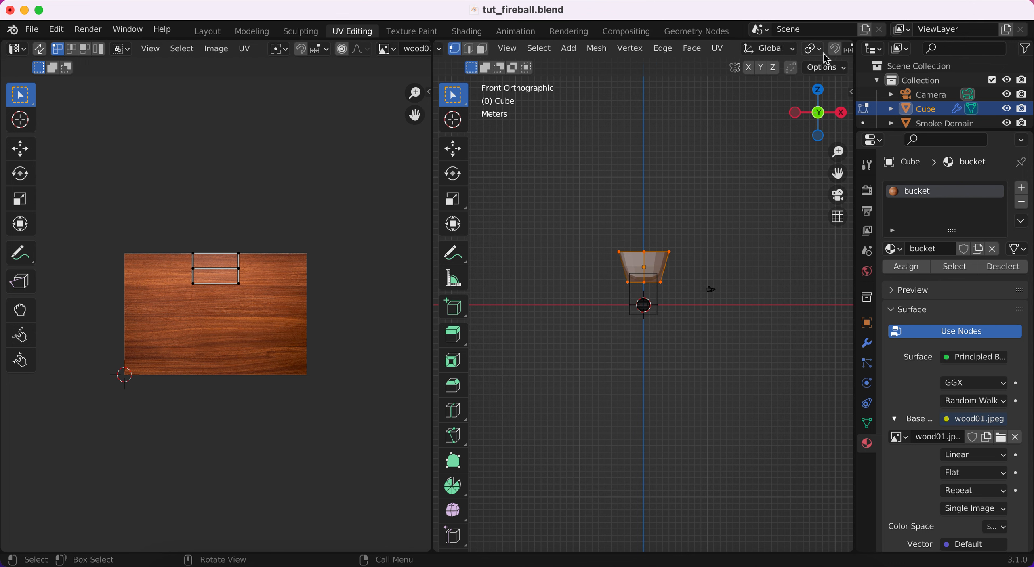
scroll(827, 59, down, 6)
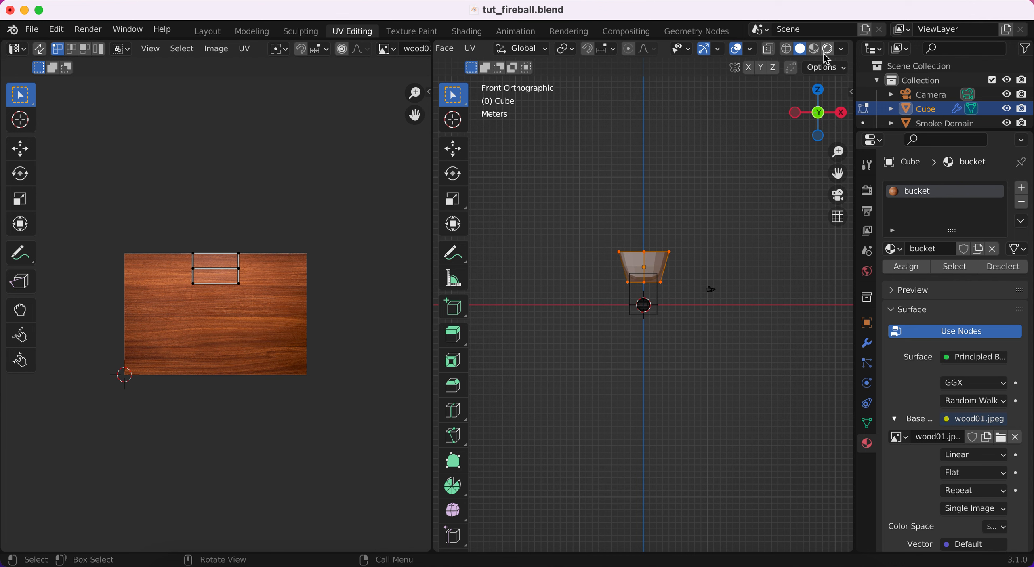
click(768, 51)
drag(566, 211, 721, 361)
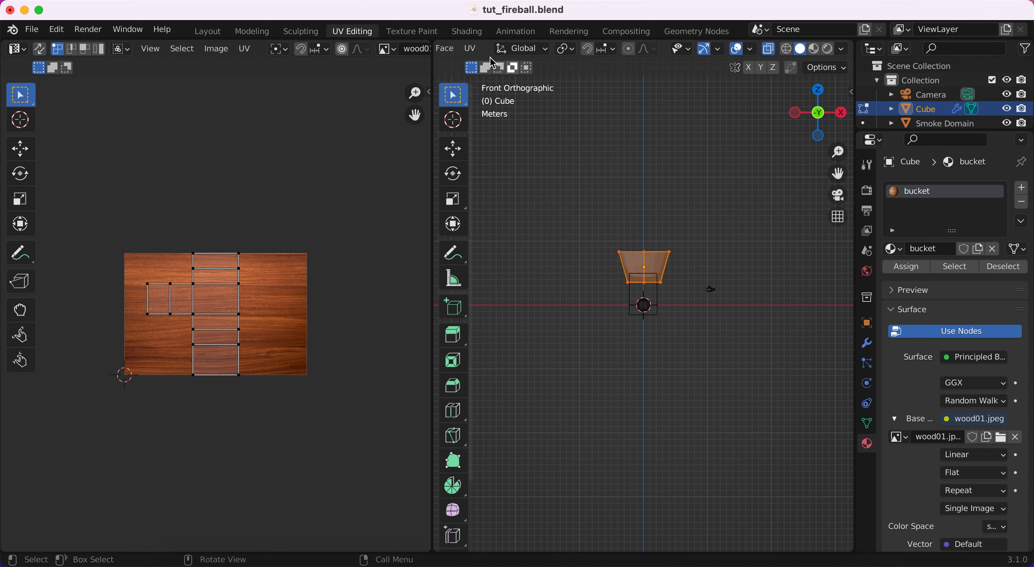
click(471, 48)
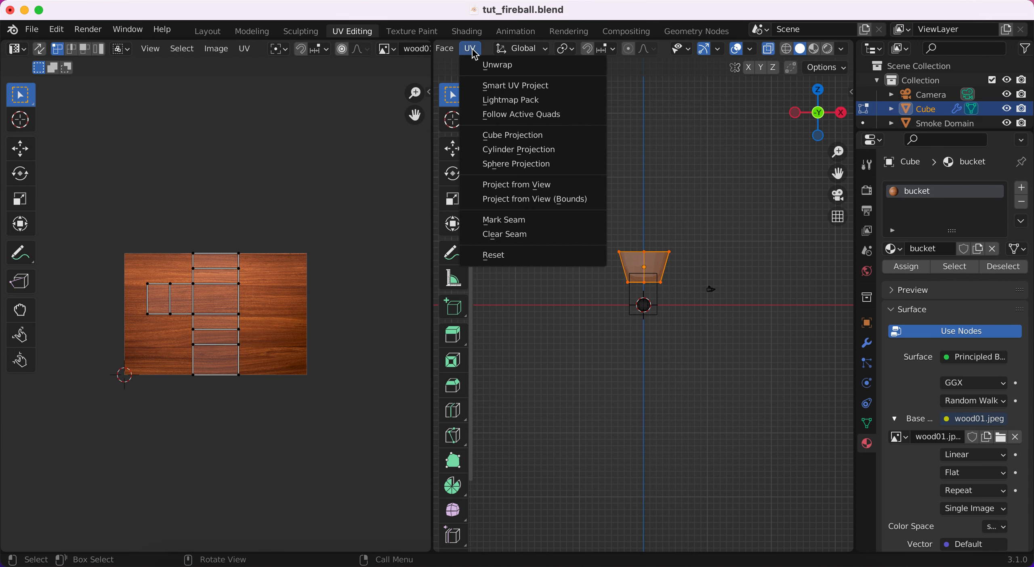
click(537, 185)
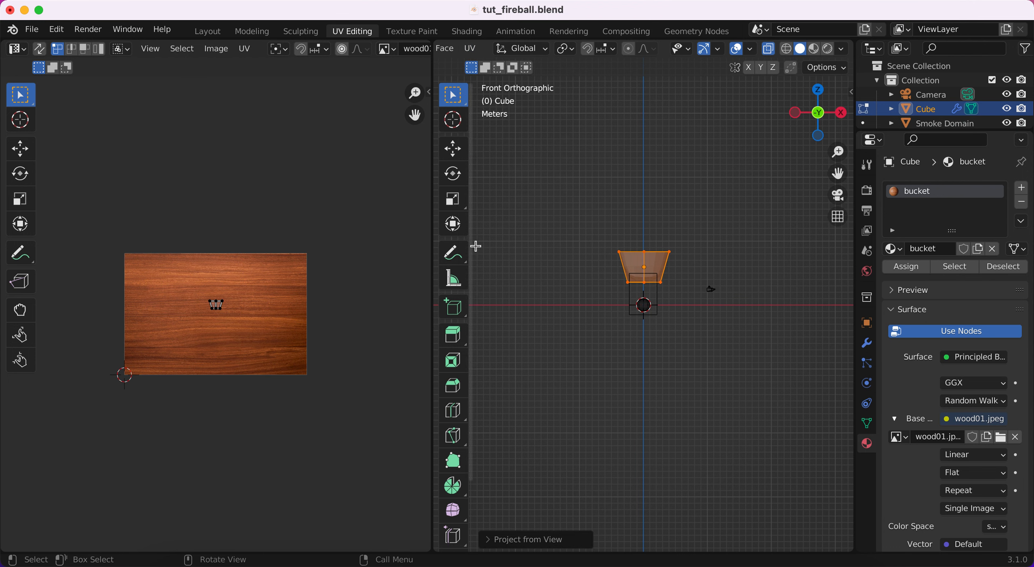
Step: Scale up the bucket's projected UV layout over the wood image in two passes, and deselect the mesh
key(s)
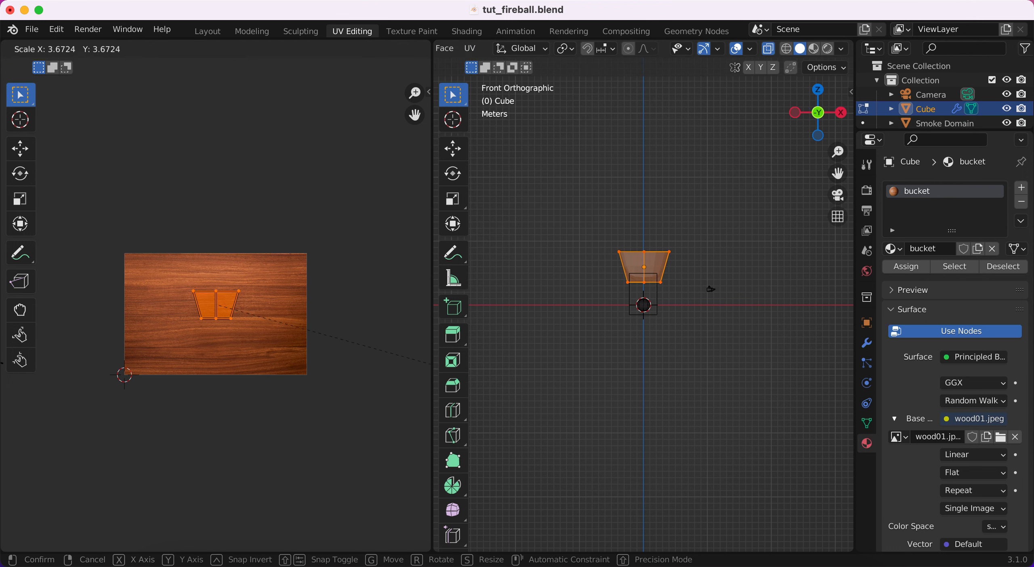
click(202, 372)
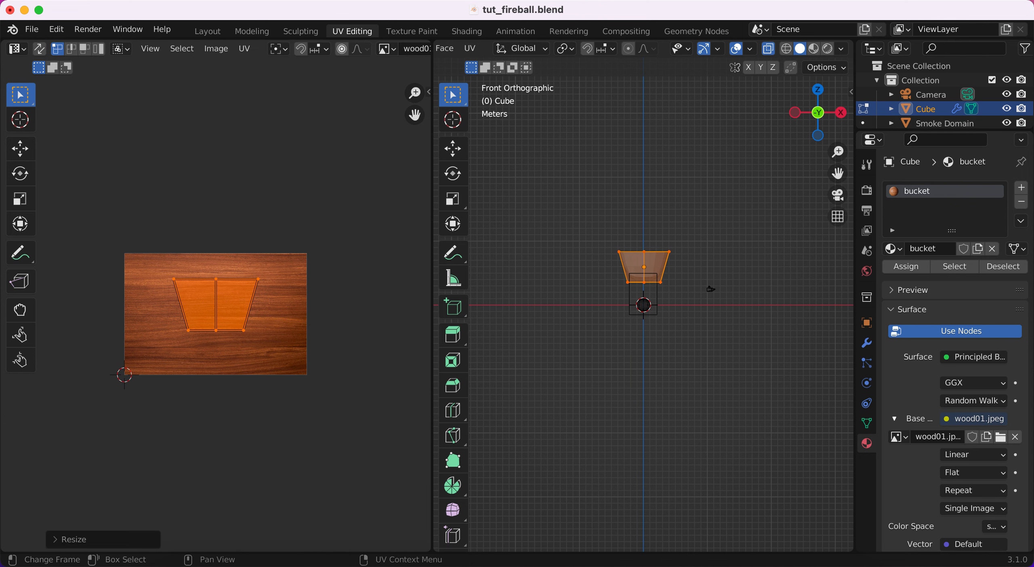
key(s)
click(231, 350)
click(595, 307)
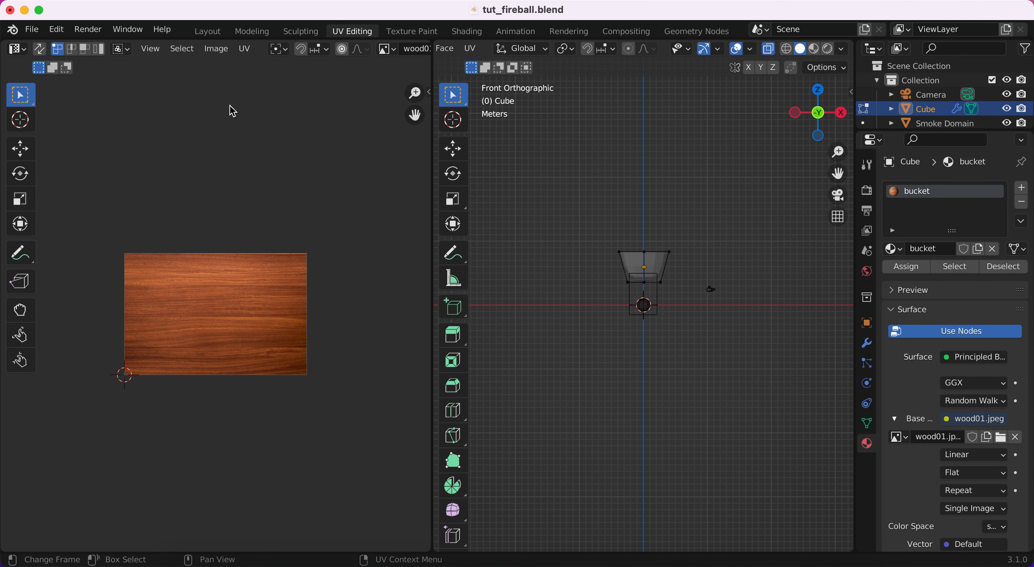
Step: In the Layout workspace, go to frame 81 and render a test image of the wooden bucket over the fire
click(102, 38)
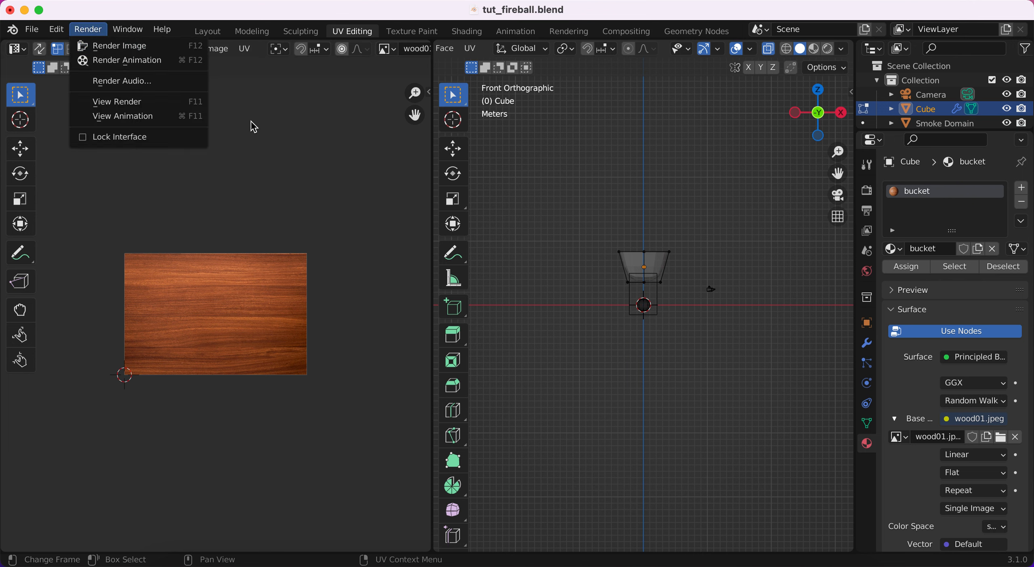
click(220, 36)
drag(181, 445, 237, 444)
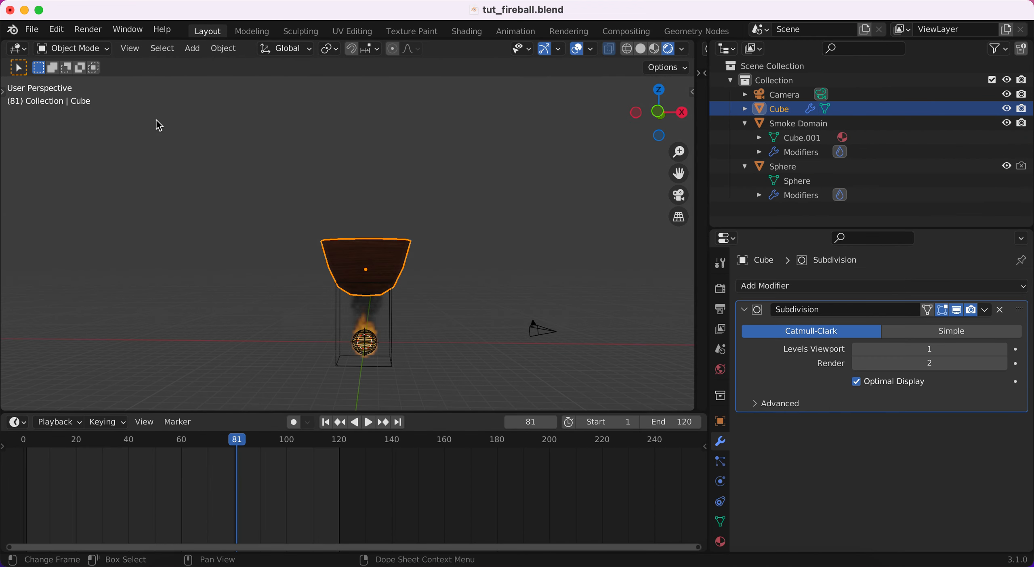
click(88, 29)
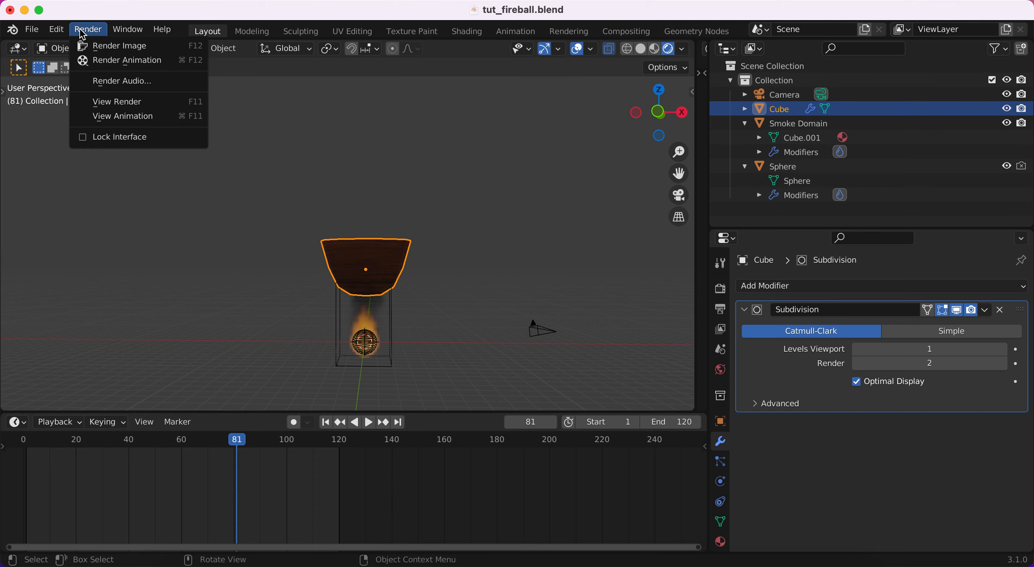
click(111, 53)
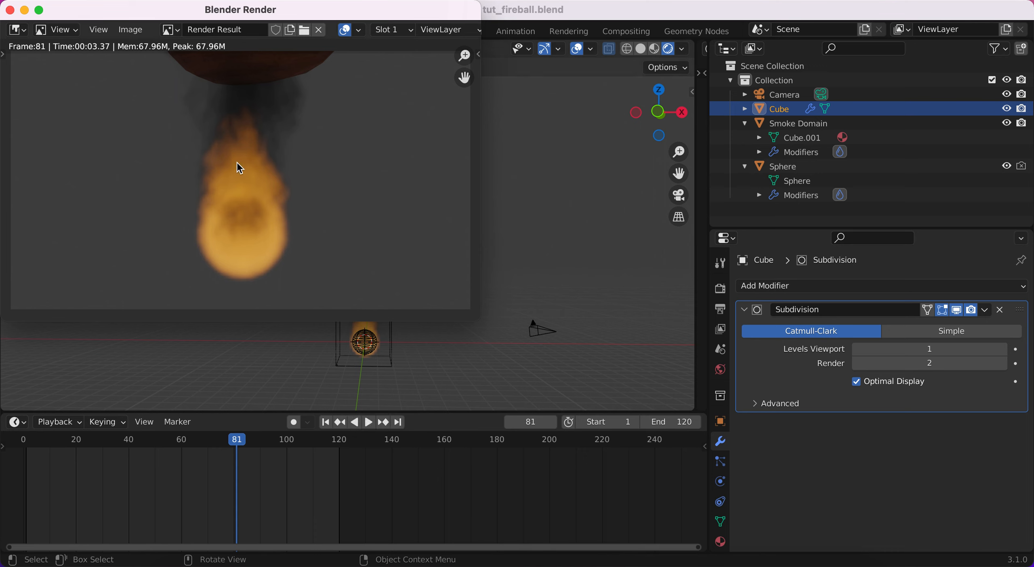
click(10, 9)
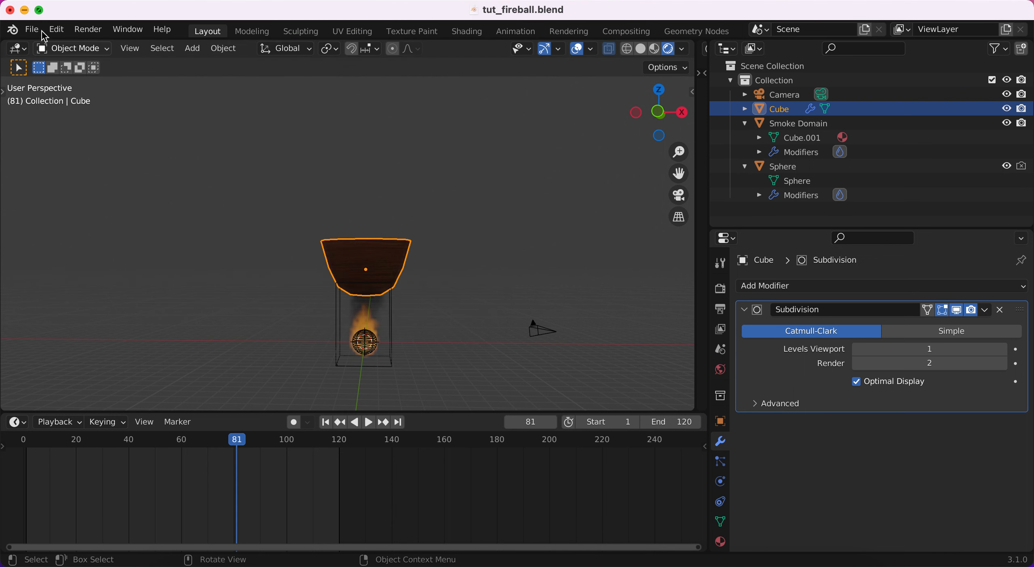
Step: Look through the camera and reframe the shot upward so the wooden bucket fills most of the frame
key(grave)
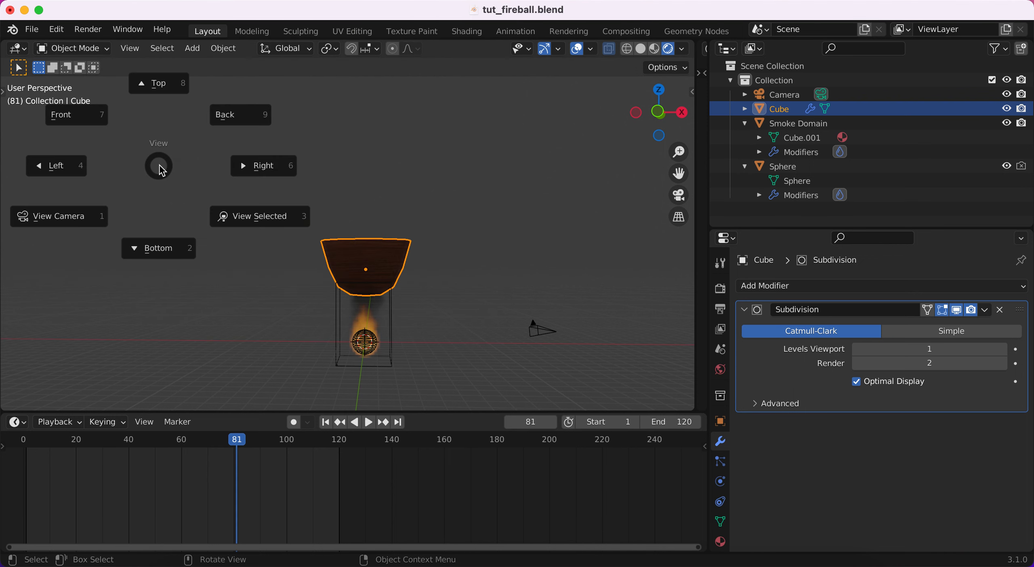
click(76, 218)
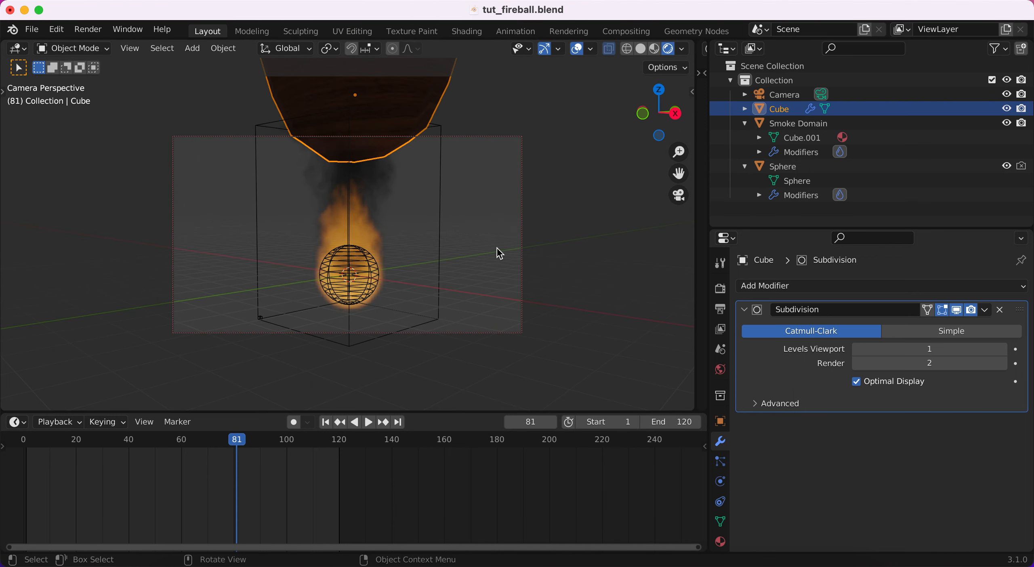
shift+middle_drag(441, 221, 443, 350)
scroll(416, 306, up, 5)
scroll(415, 305, down, 4)
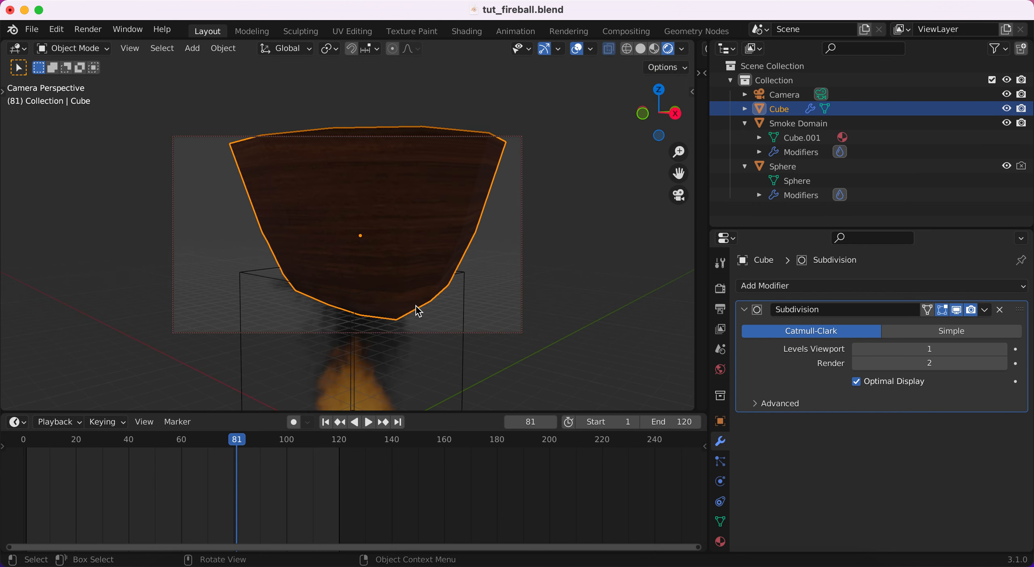
Step: Pull the camera back so the whole wooden bucket and the fire beneath it fit in the frame, and save the file
scroll(415, 307, down, 4)
shift+middle_drag(415, 307, 386, 286)
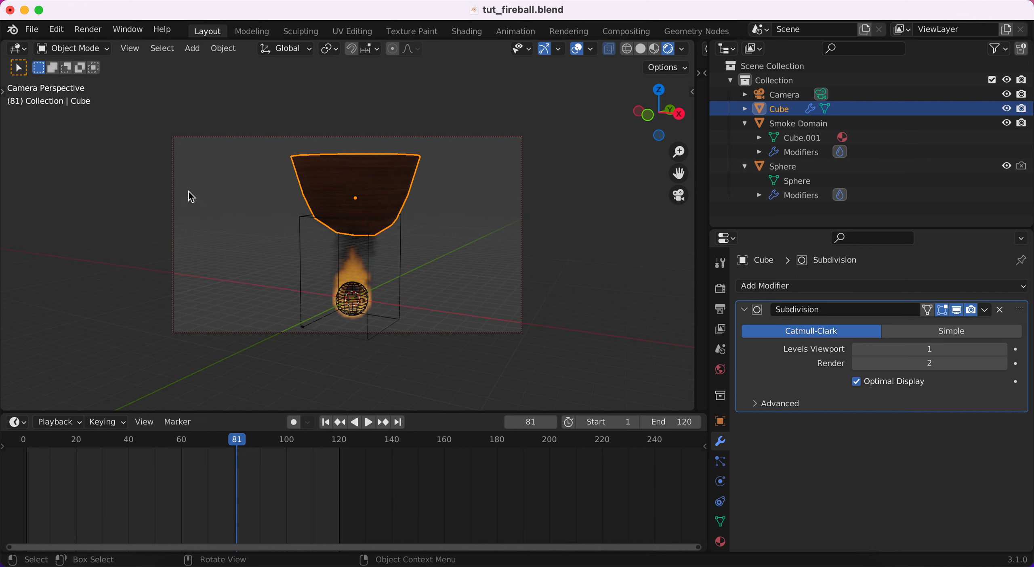
click(33, 35)
click(60, 128)
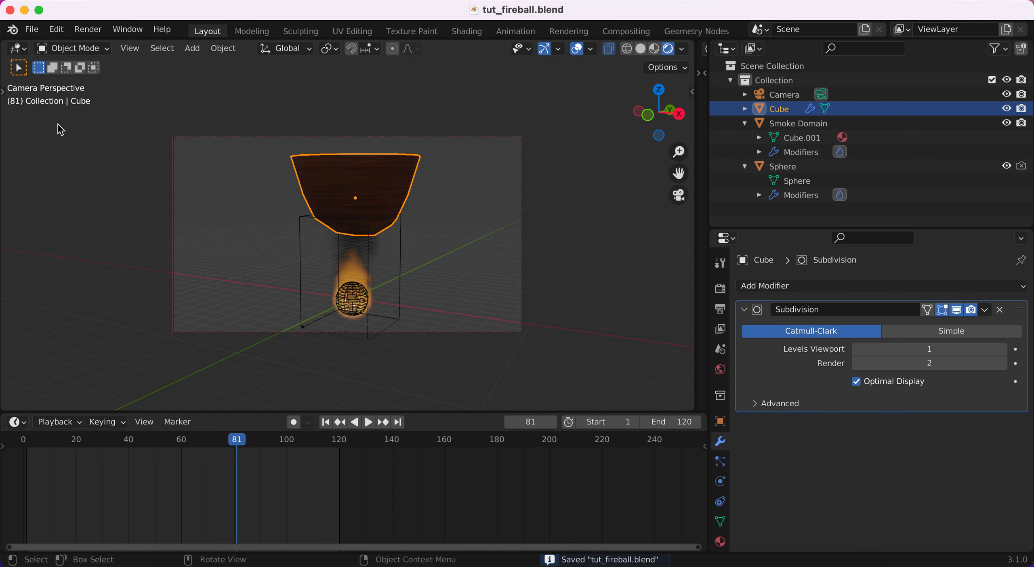
Step: Render a test image of frame 81, close the render, and orbit the camera to a slightly higher angle
click(88, 30)
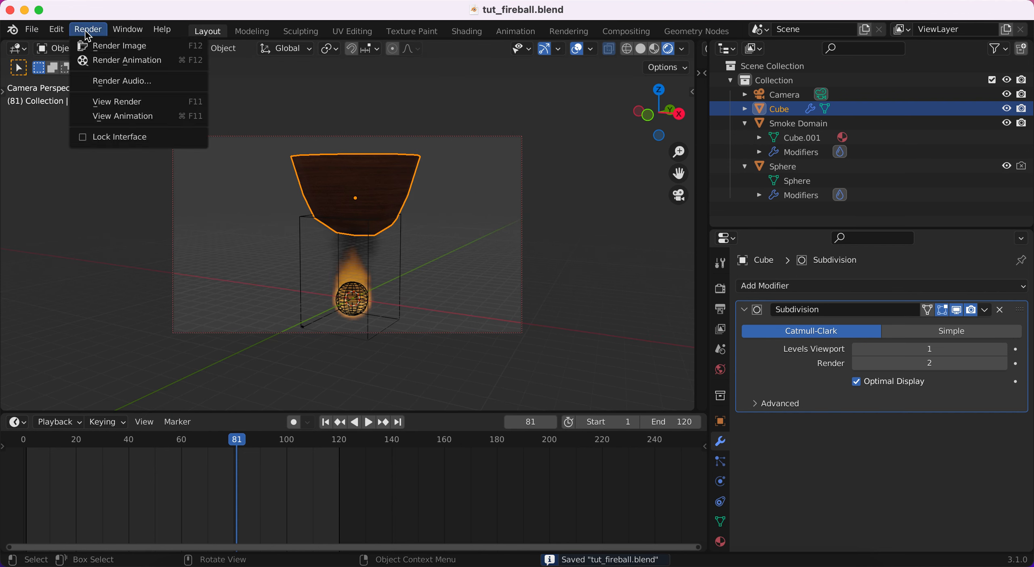
click(107, 45)
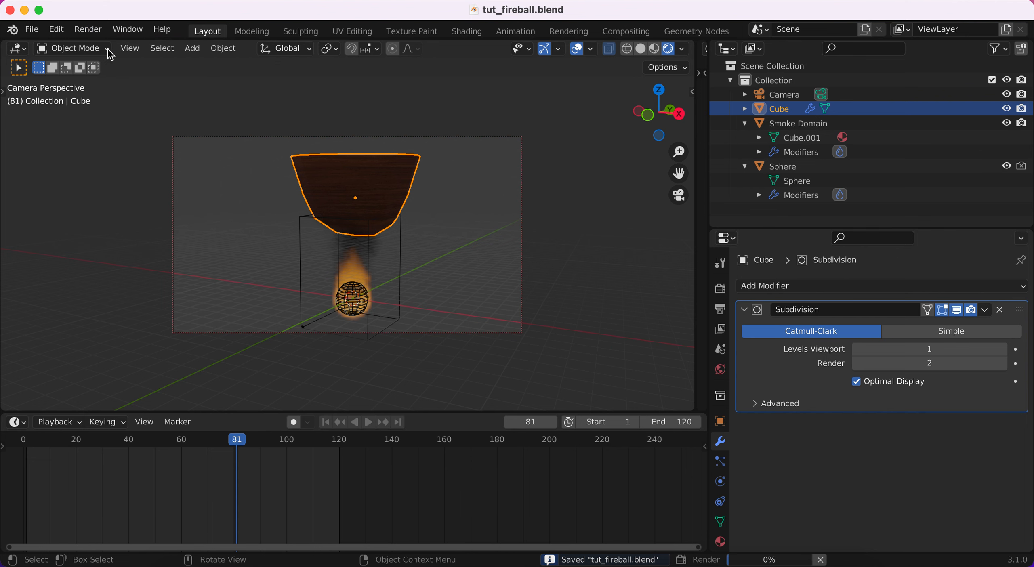
drag(121, 15, 190, 73)
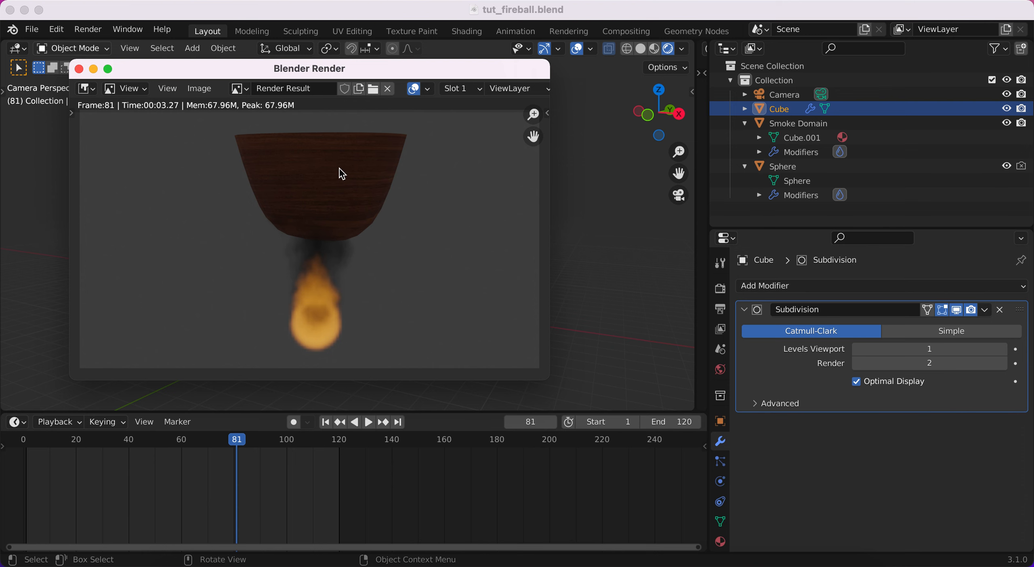
click(80, 69)
middle_drag(375, 192, 388, 242)
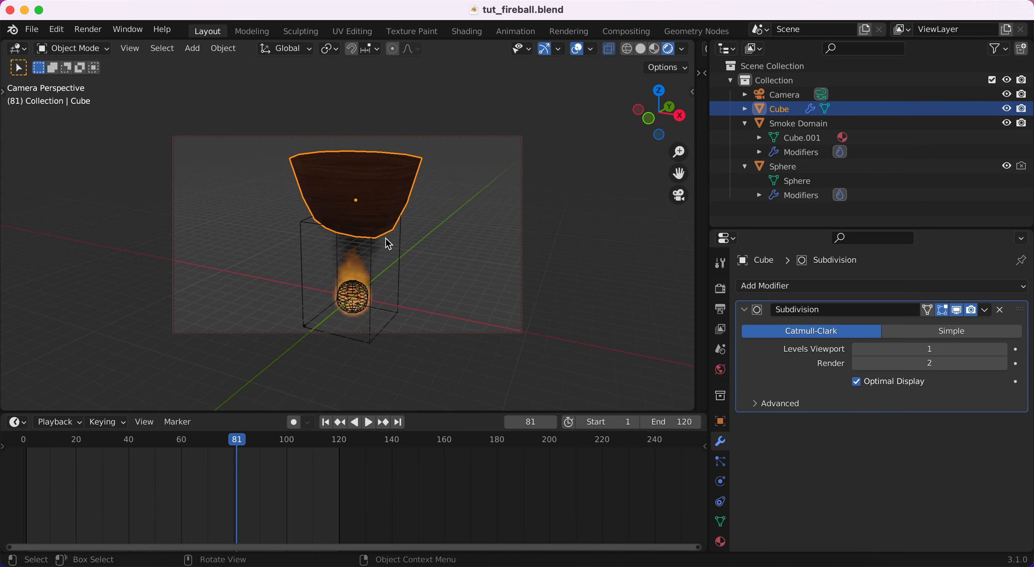